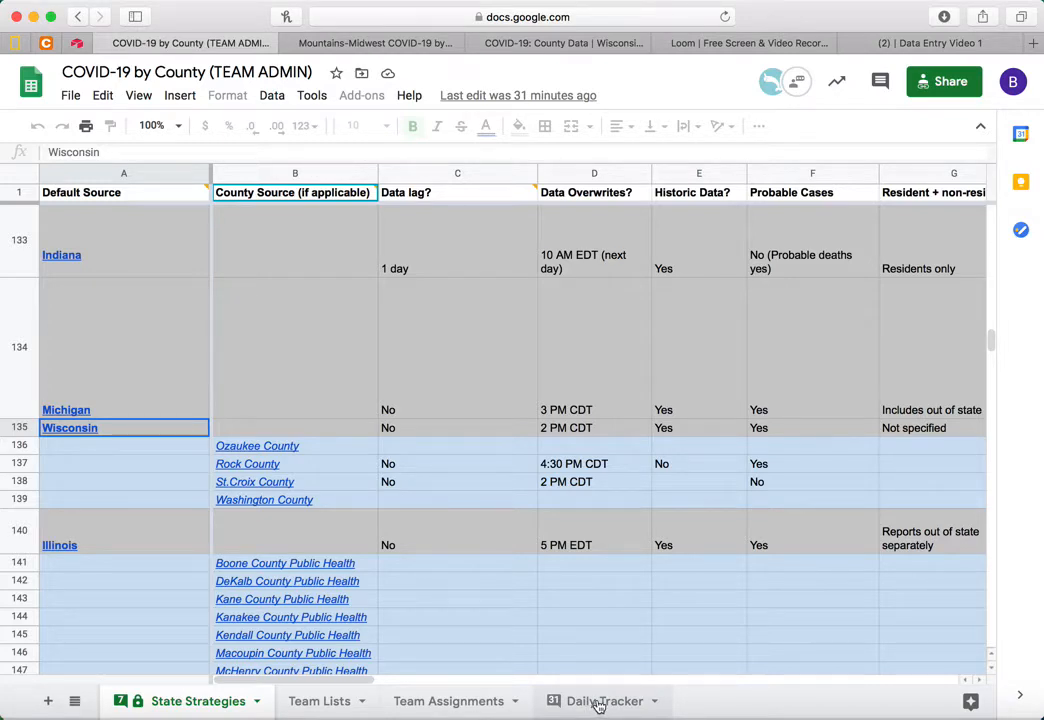
In the Daily Tracker sheet, fill in the data entrant's name for Wisconsin and tick the adjacent checkbox in column DFB
{"action": "left_click", "coordinate": [605, 703]}
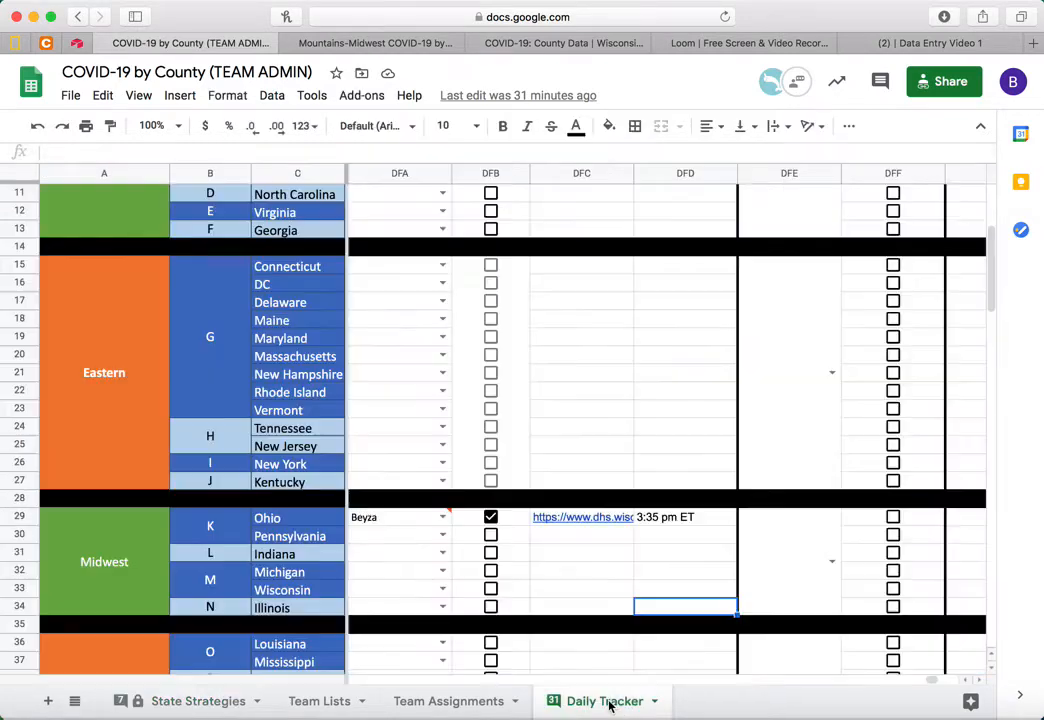
{"action": "scroll", "coordinate": [293, 400], "scroll_direction": "up", "scroll_amount": 2}
{"action": "scroll", "coordinate": [293, 400], "scroll_direction": "down", "scroll_amount": 5}
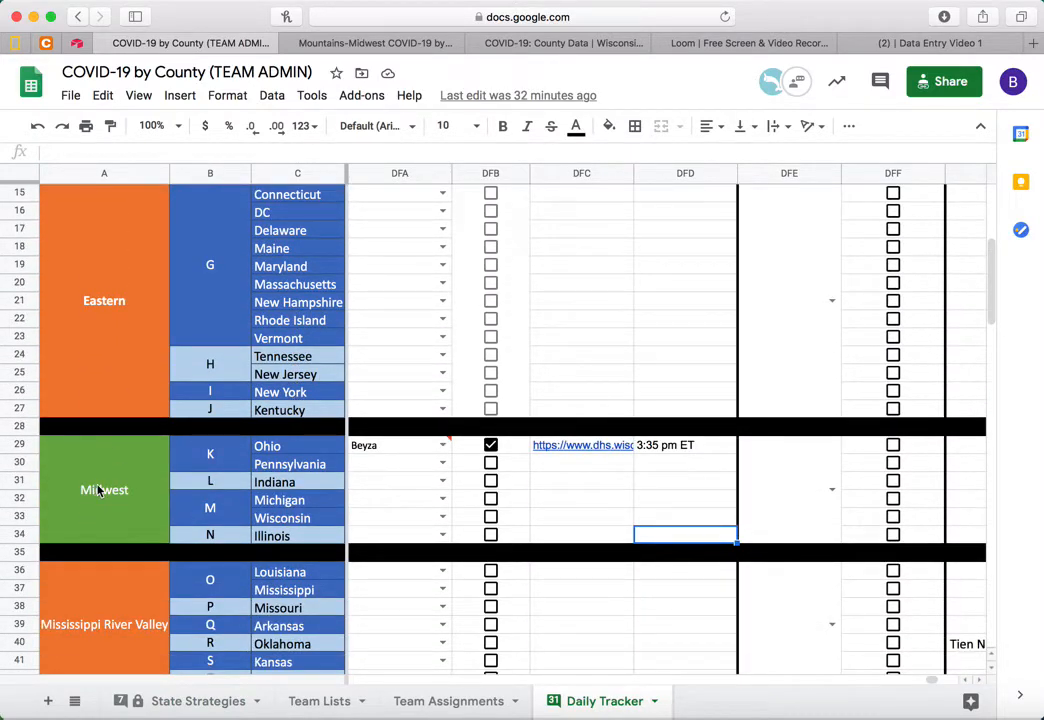
{"action": "left_click", "coordinate": [300, 521]}
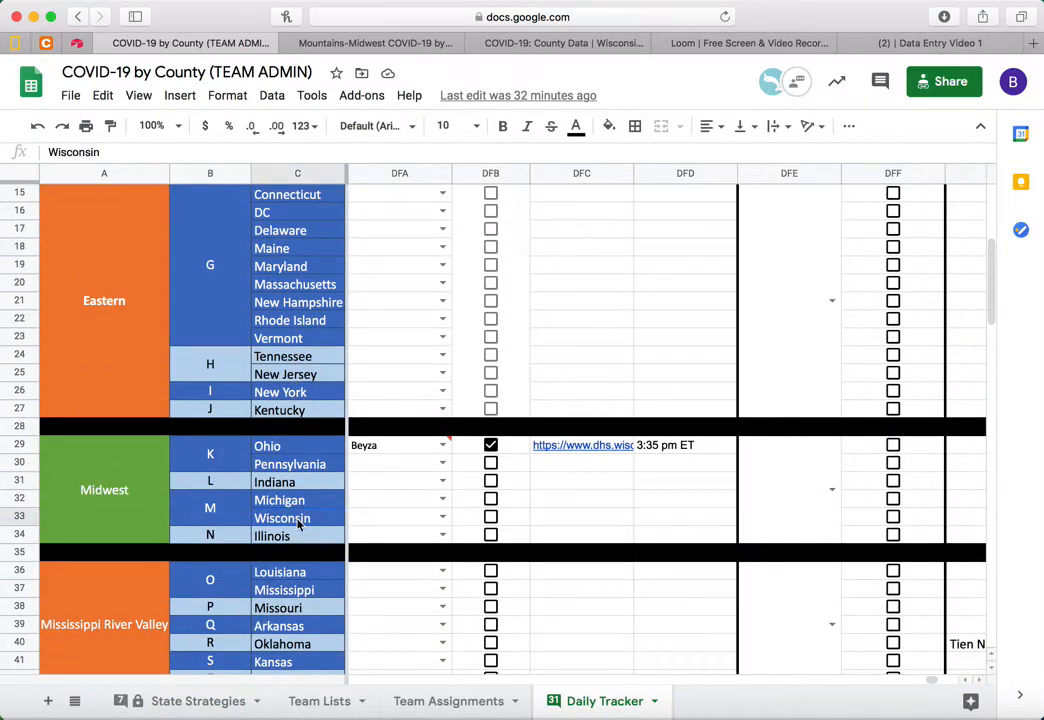
{"action": "left_click", "coordinate": [368, 518]}
{"action": "type", "text": "Beyza"}
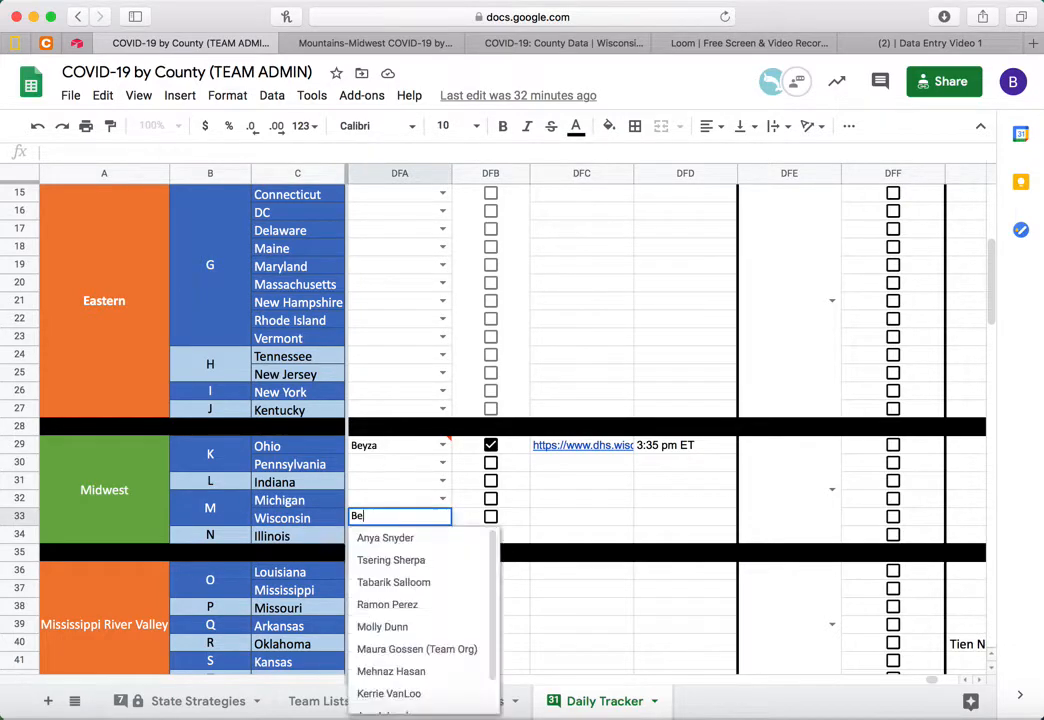
{"action": "left_click", "coordinate": [491, 518]}
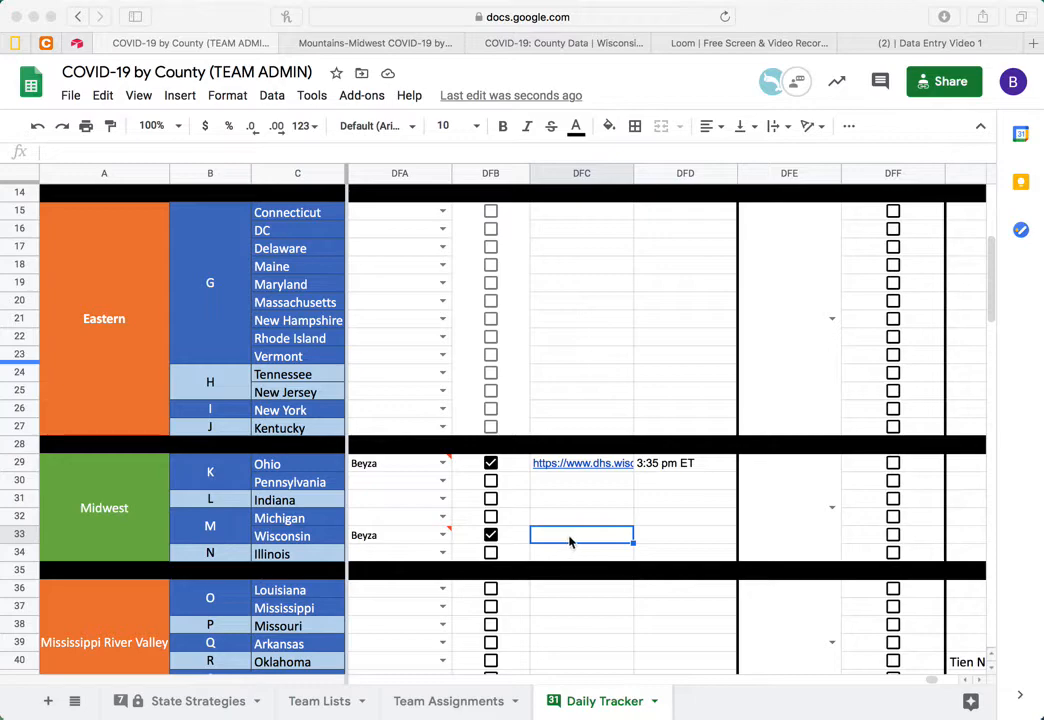
{"action": "left_click", "coordinate": [570, 541]}
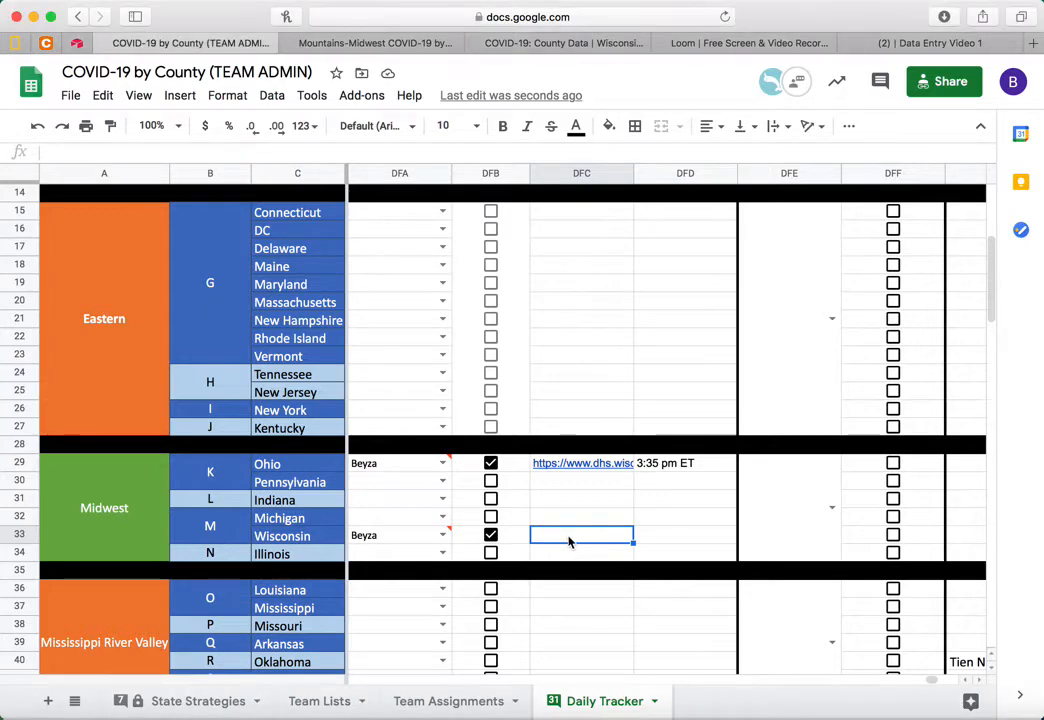
{"action": "type", "text": "https://www.dhs.wisconsin.gov/covid-19/county.htm#cumulative"}
{"action": "left_click", "coordinate": [679, 540]}
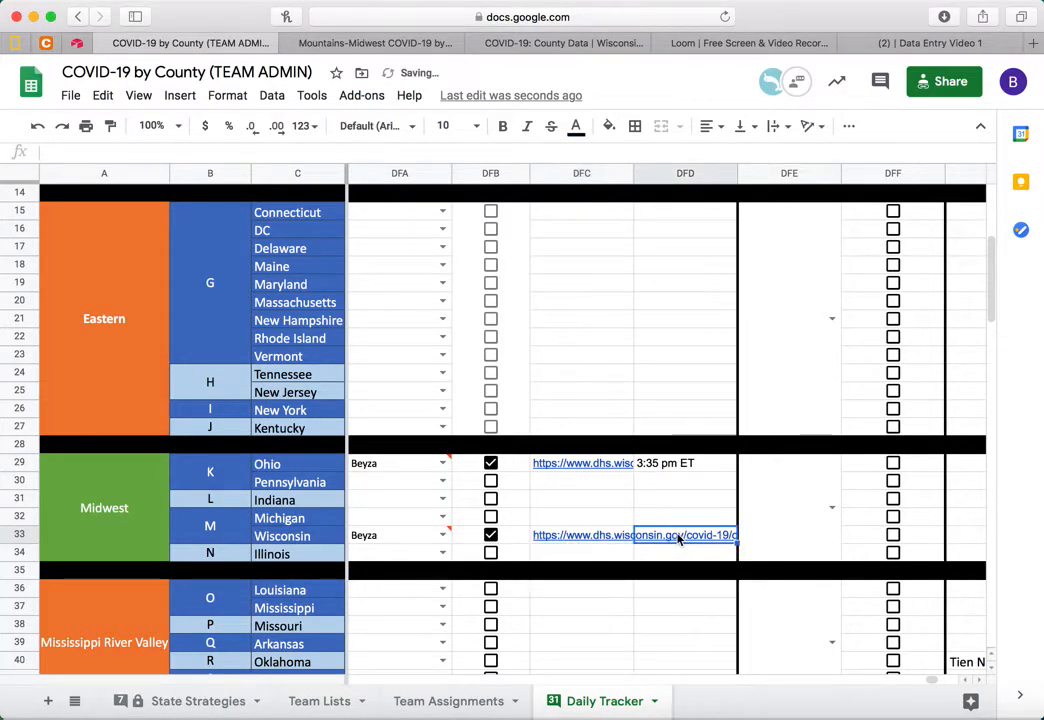
{"action": "type", "text": "3:35 "}
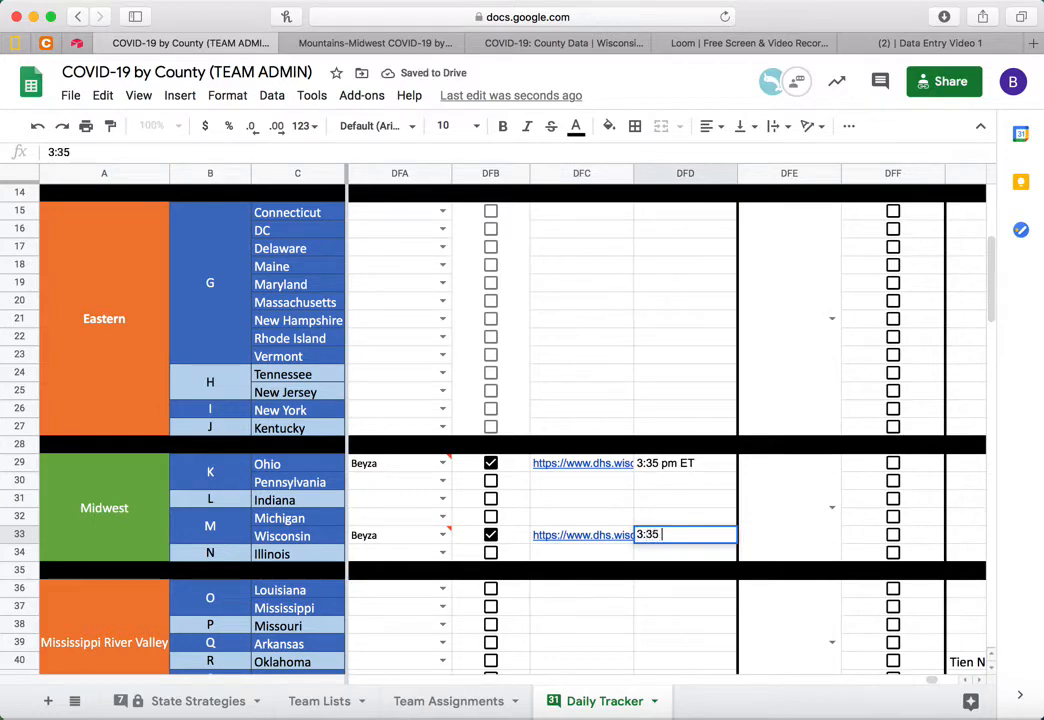
{"action": "type", "text": "pm E"}
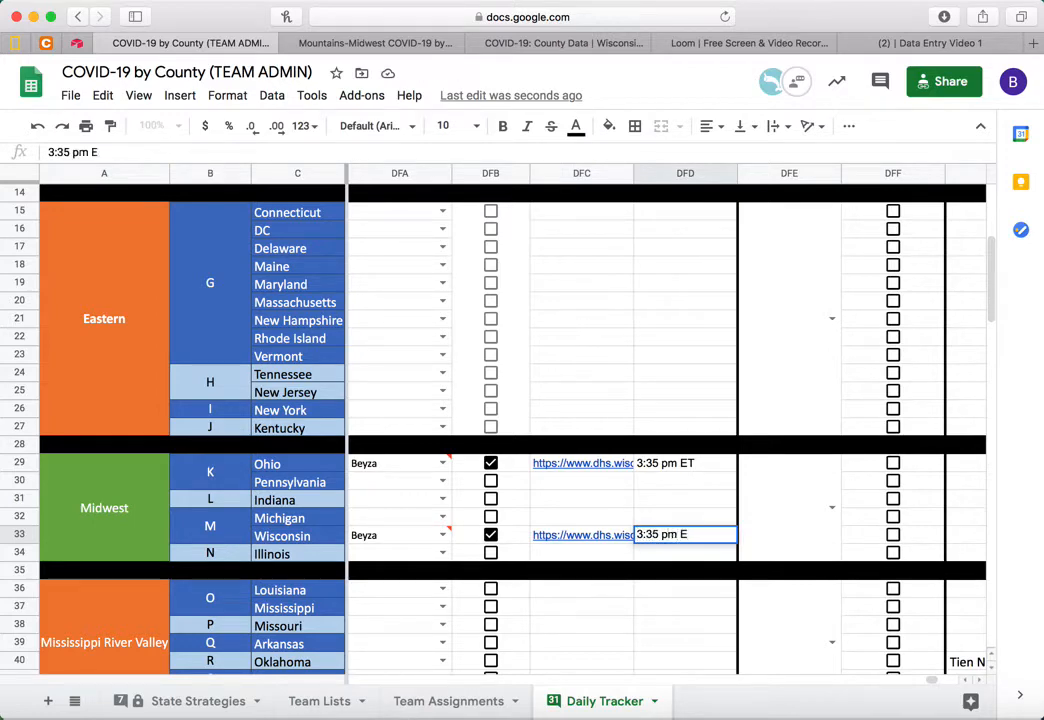
{"action": "type", "text": "T"}
{"action": "left_click", "coordinate": [583, 517]}
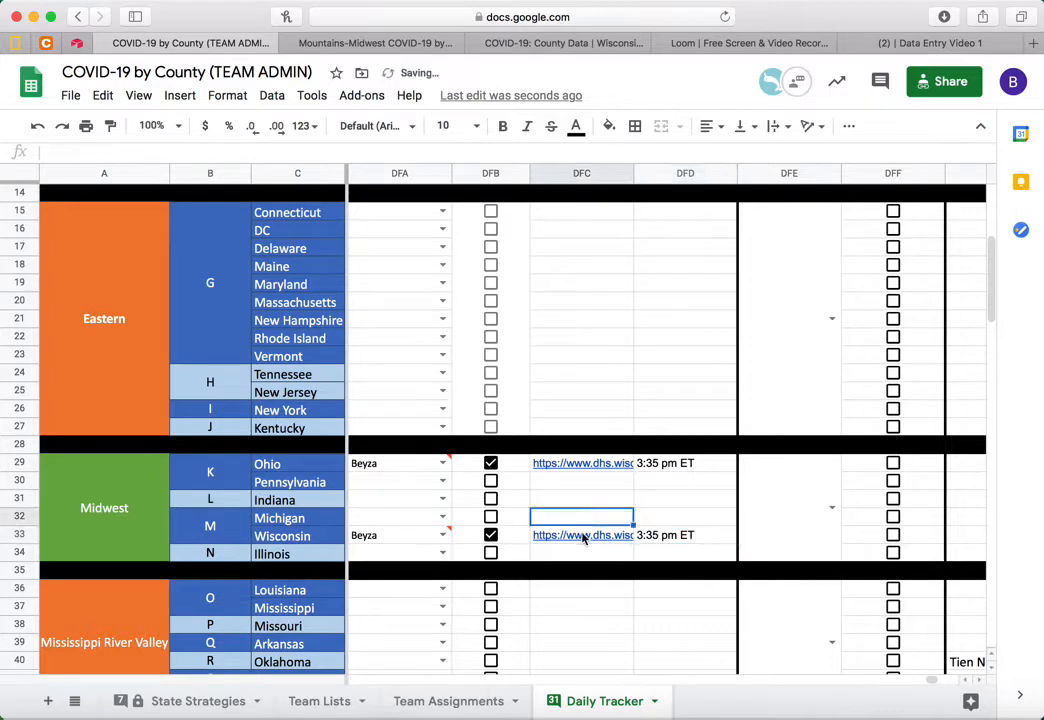
{"action": "left_click", "coordinate": [583, 537]}
{"action": "left_click", "coordinate": [664, 537]}
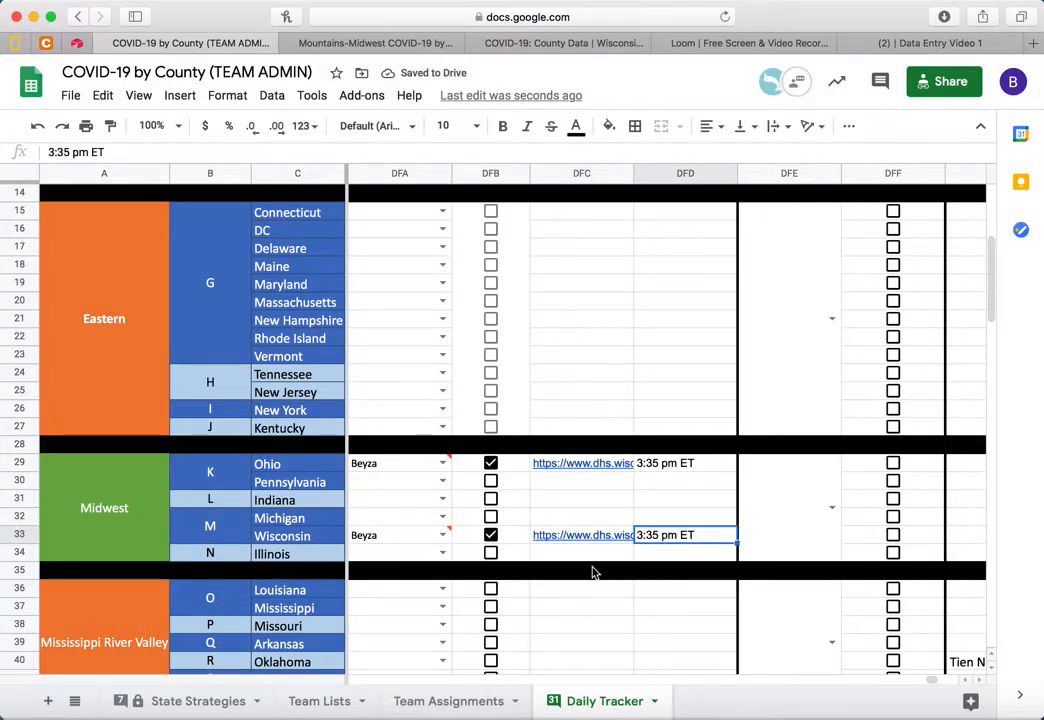
Switch to the Mountains-Midwest team entry spreadsheet and examine the Texas county figures across the late November 2020 date columns
{"action": "key", "text": "ctrl+Tab"}
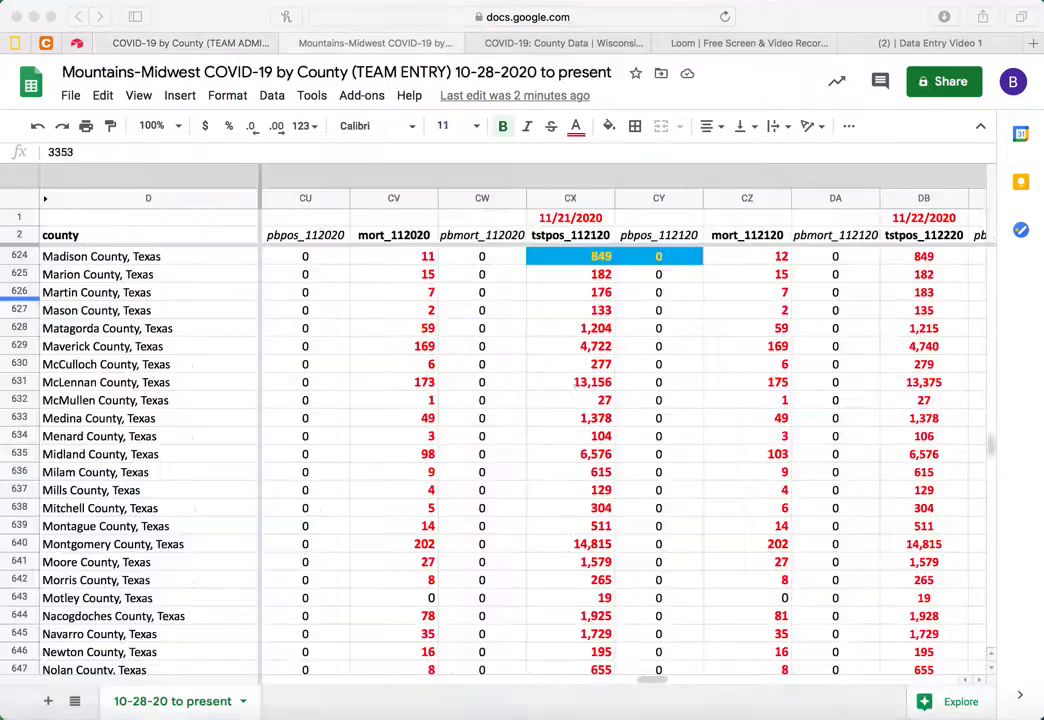
{"action": "scroll", "coordinate": [366, 377], "scroll_direction": "up", "scroll_amount": 12}
{"action": "scroll", "coordinate": [366, 377], "scroll_direction": "down", "scroll_amount": 8}
{"action": "scroll", "coordinate": [366, 377], "scroll_direction": "right", "scroll_amount": 1}
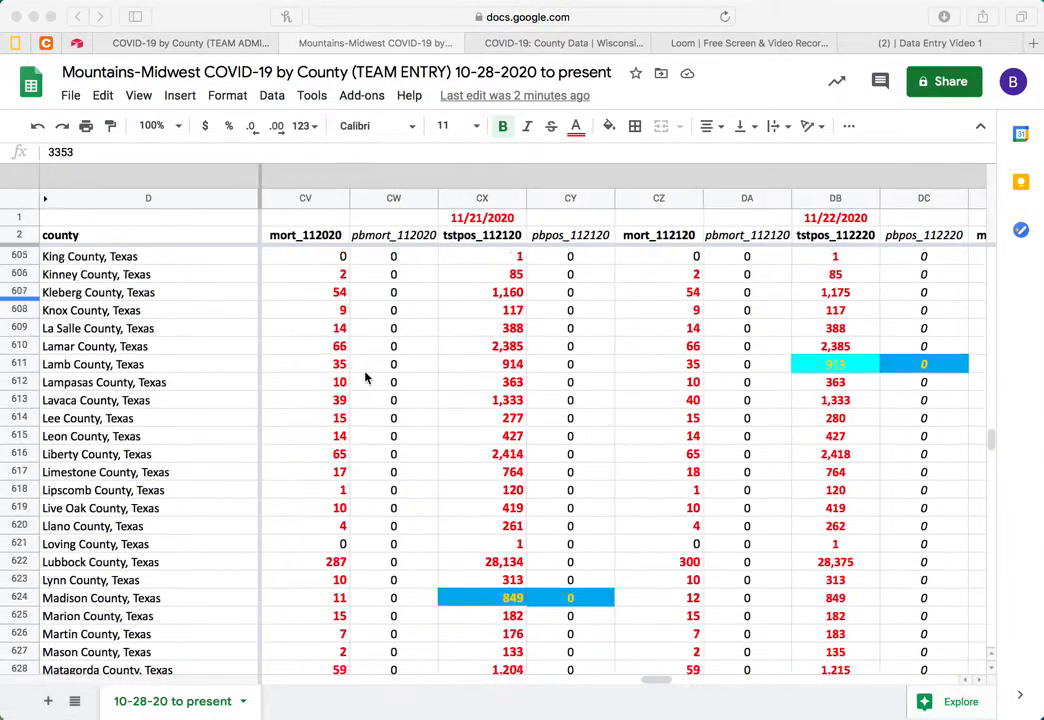
{"action": "scroll", "coordinate": [366, 377], "scroll_direction": "down", "scroll_amount": 5}
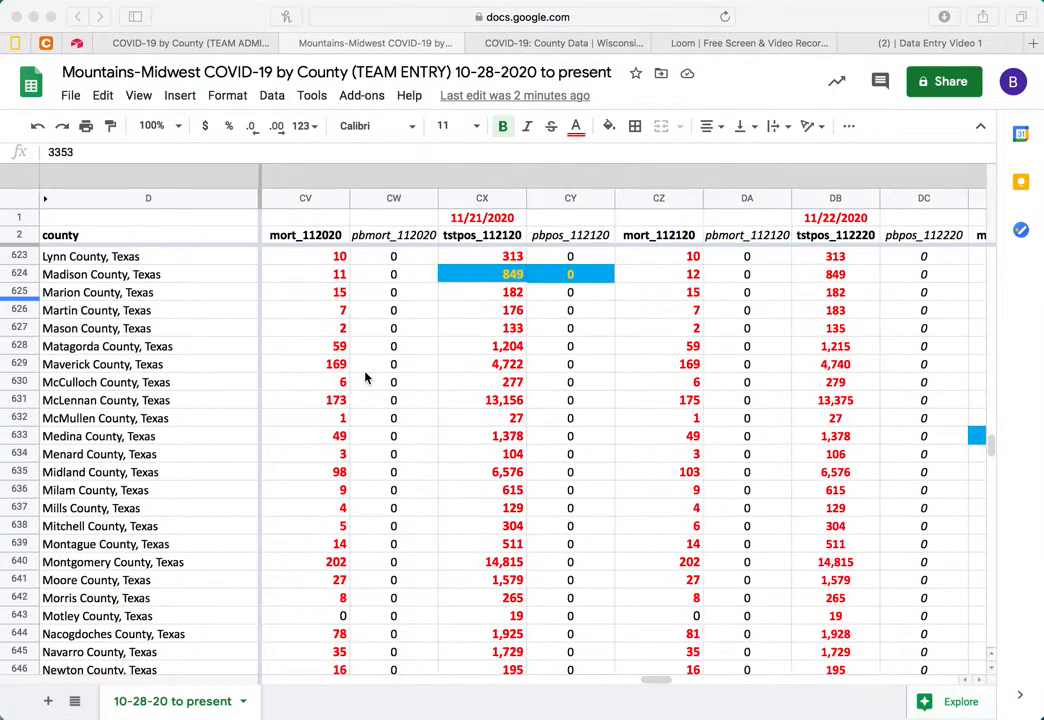
{"action": "scroll", "coordinate": [462, 385], "scroll_direction": "right", "scroll_amount": 6}
{"action": "scroll", "coordinate": [462, 385], "scroll_direction": "up", "scroll_amount": 3}
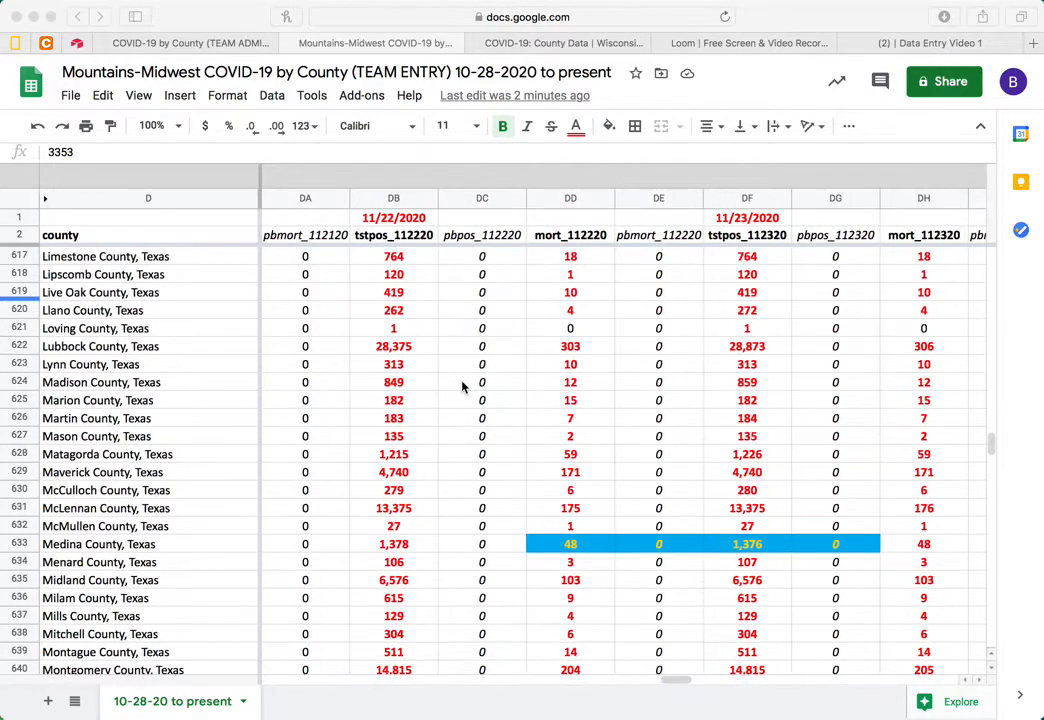
{"action": "scroll", "coordinate": [462, 385], "scroll_direction": "right", "scroll_amount": 1}
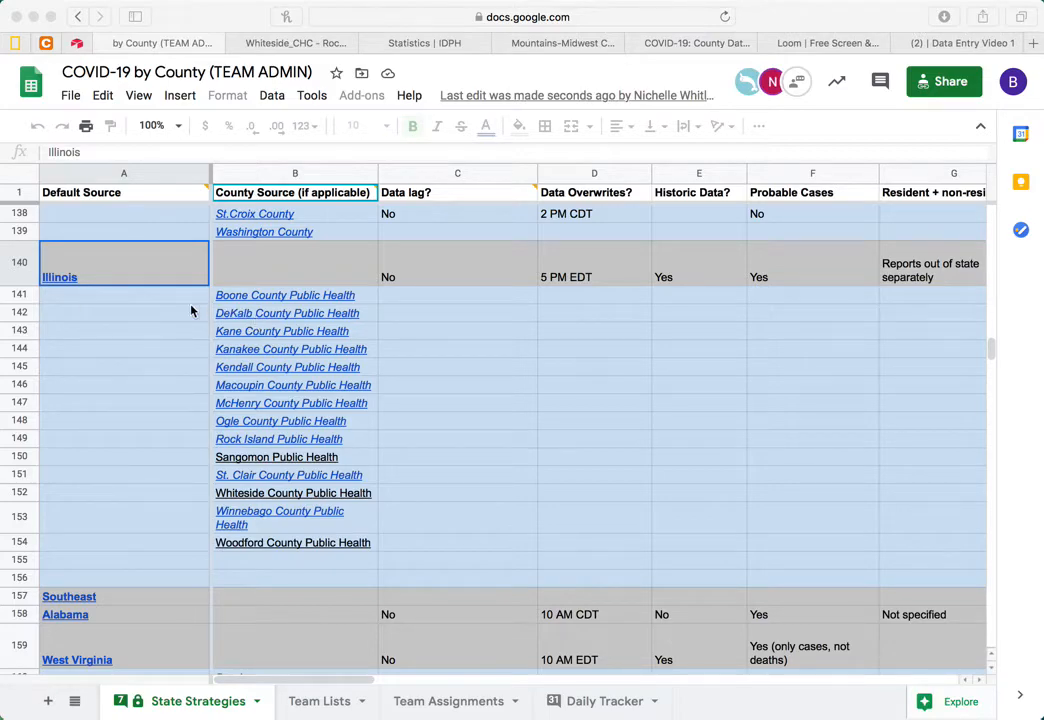
Examine the Illinois county rows for 11/27/2020 in the Mountains-Midwest team entry spreadsheet
{"action": "left_click", "coordinate": [557, 45]}
{"action": "scroll", "coordinate": [554, 410], "scroll_direction": "down", "scroll_amount": 4}
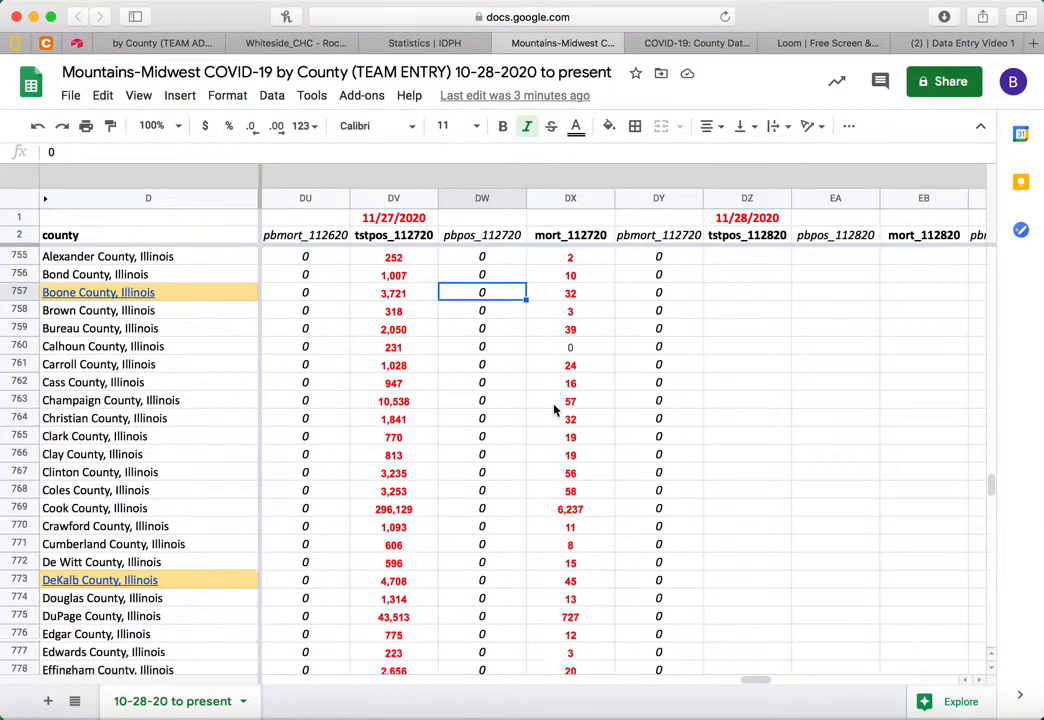
{"action": "scroll", "coordinate": [554, 410], "scroll_direction": "up", "scroll_amount": 4}
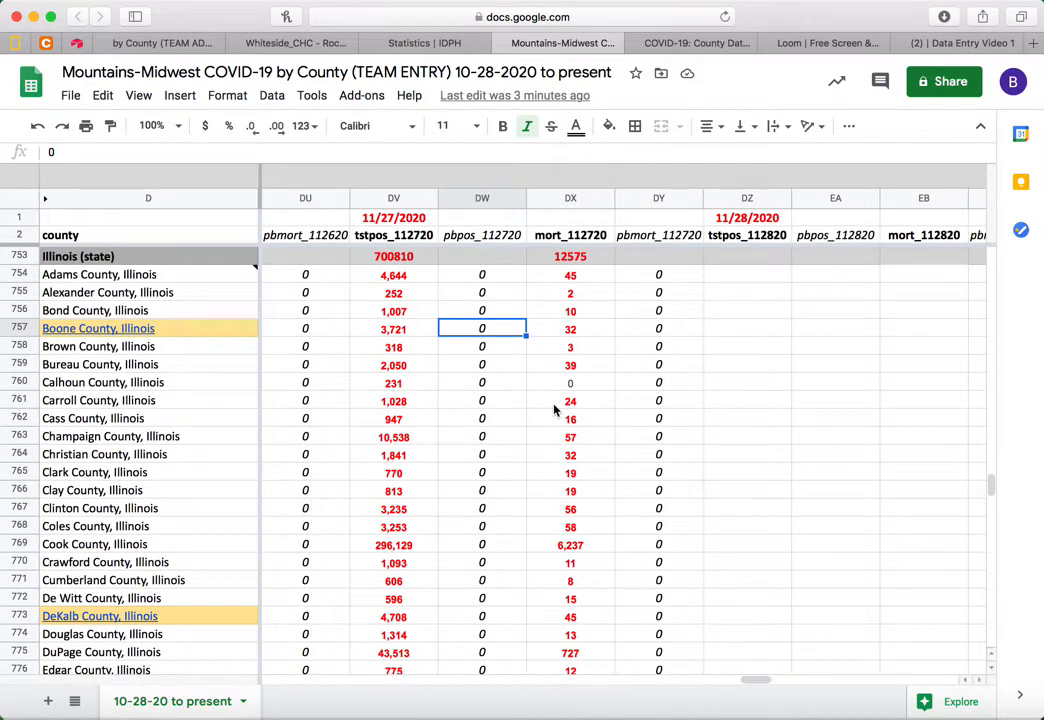
Review the Illinois county sources in the State Strategies sheet and select the Whiteside County Public Health source
{"action": "left_click", "coordinate": [200, 45]}
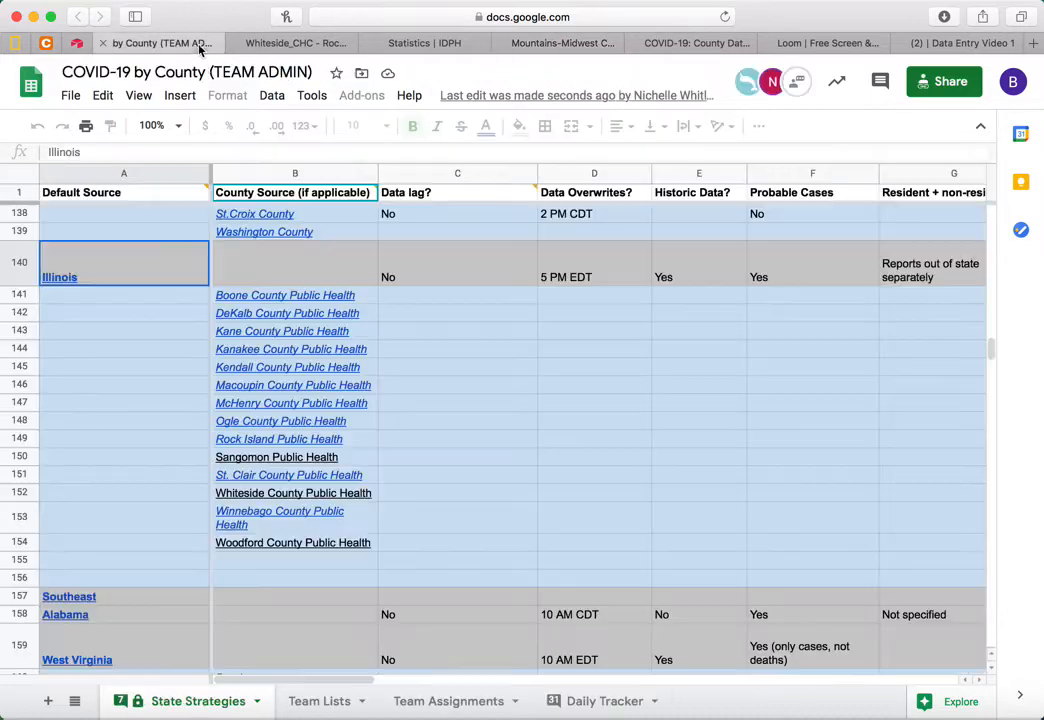
{"action": "left_click_drag", "start_coordinate": [280, 296], "coordinate": [316, 537]}
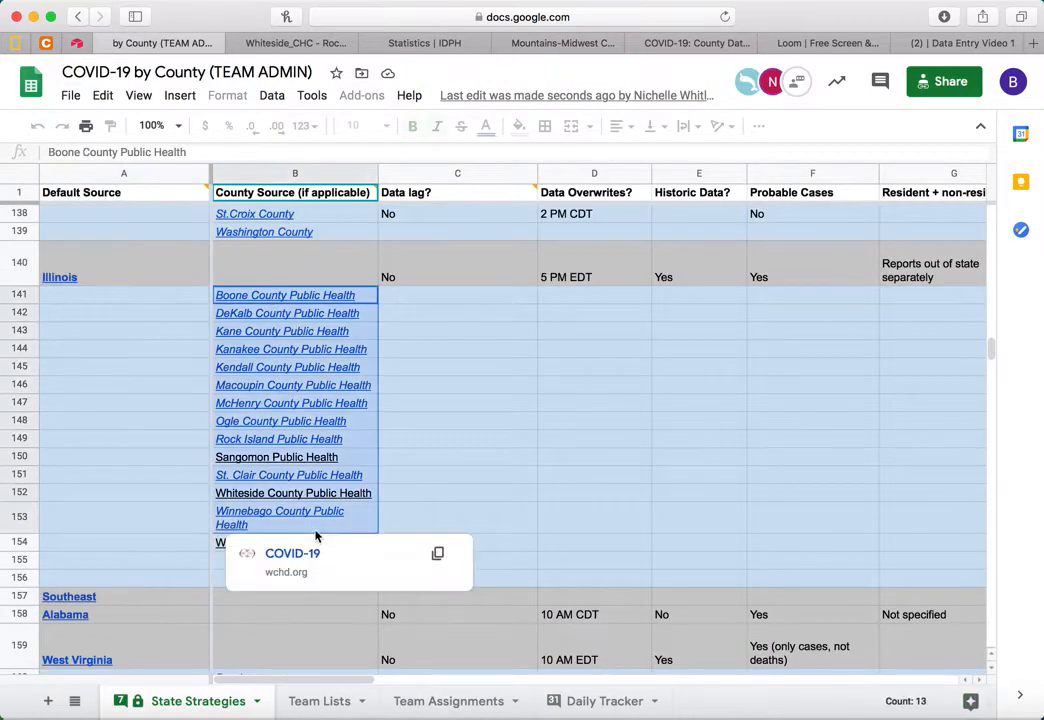
{"action": "left_click", "coordinate": [420, 390]}
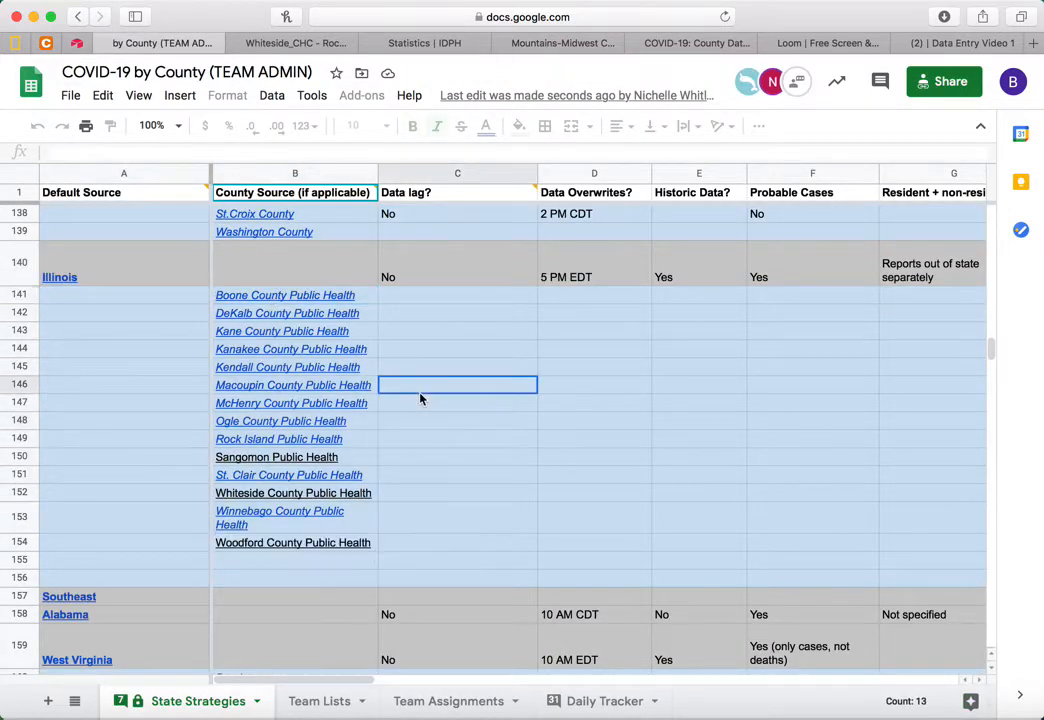
{"action": "left_click", "coordinate": [276, 500]}
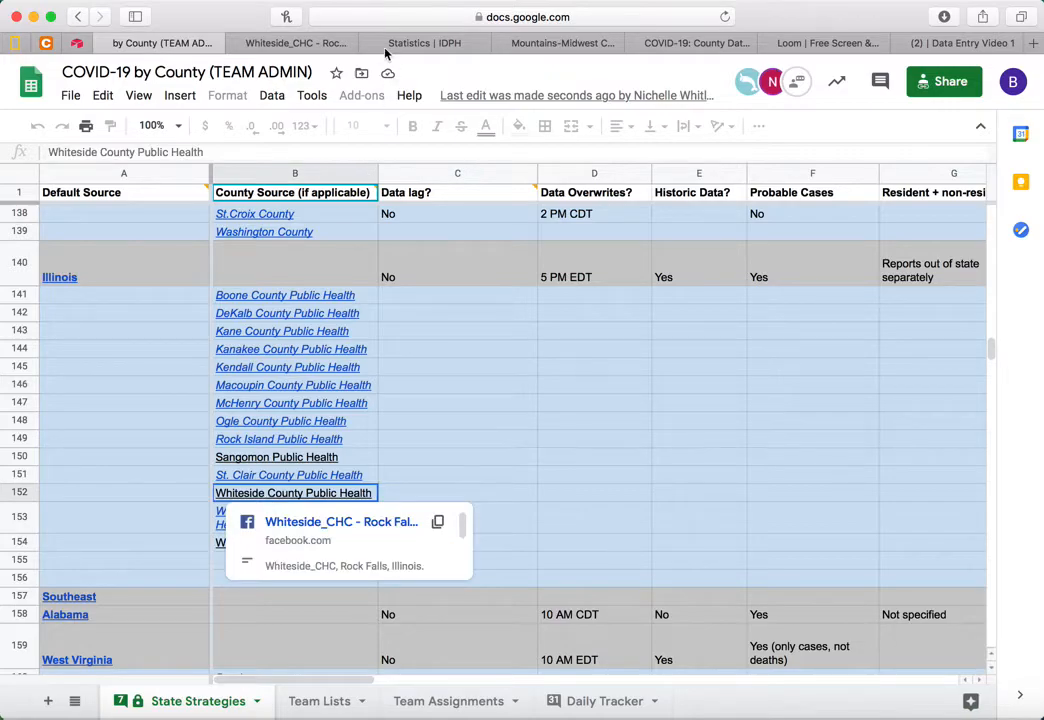
Open the November 27, 2020 COVID-19 daily report on the Whiteside_CHC Facebook page
{"action": "left_click", "coordinate": [318, 45]}
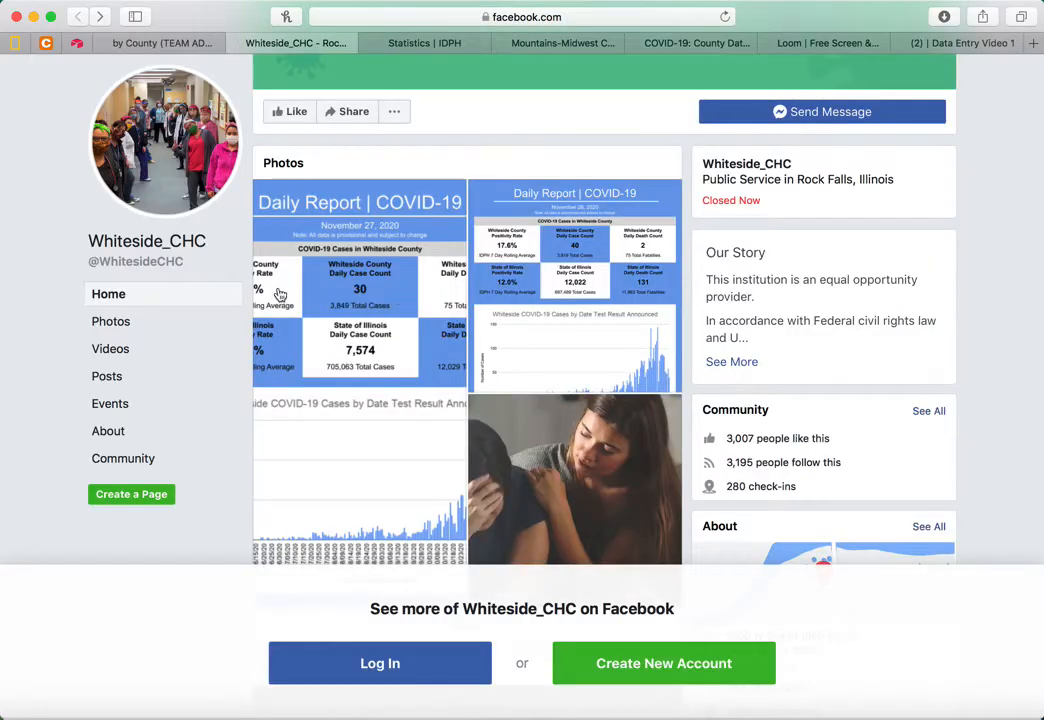
{"action": "scroll", "coordinate": [454, 324], "scroll_direction": "up", "scroll_amount": 5}
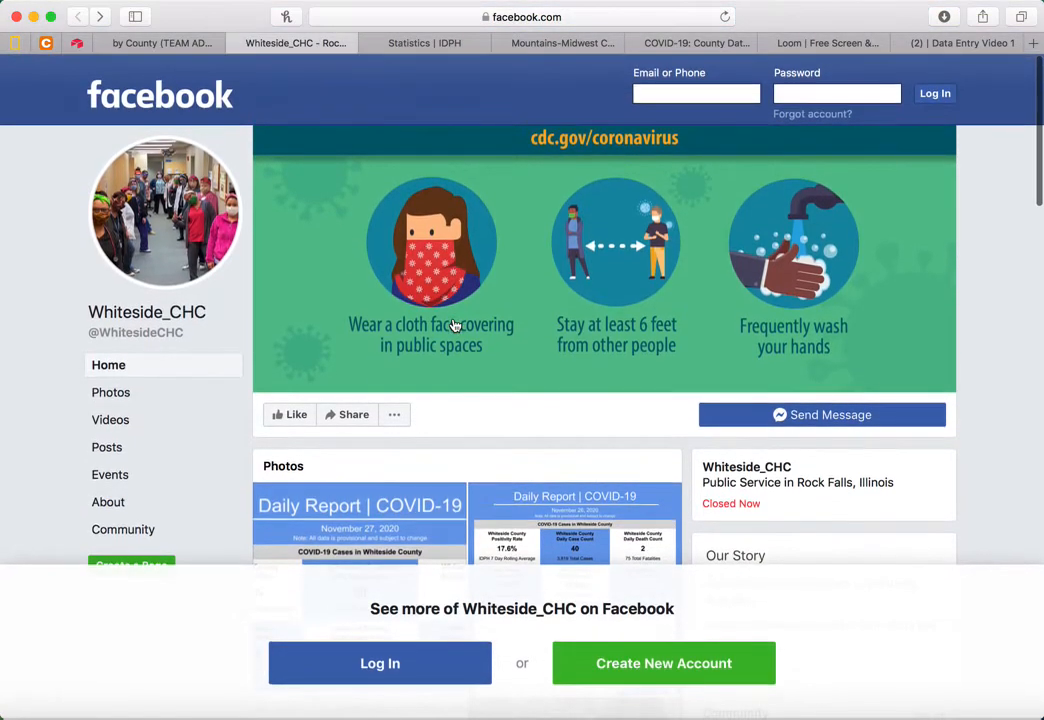
{"action": "scroll", "coordinate": [454, 324], "scroll_direction": "down", "scroll_amount": 5}
{"action": "left_click", "coordinate": [343, 426]}
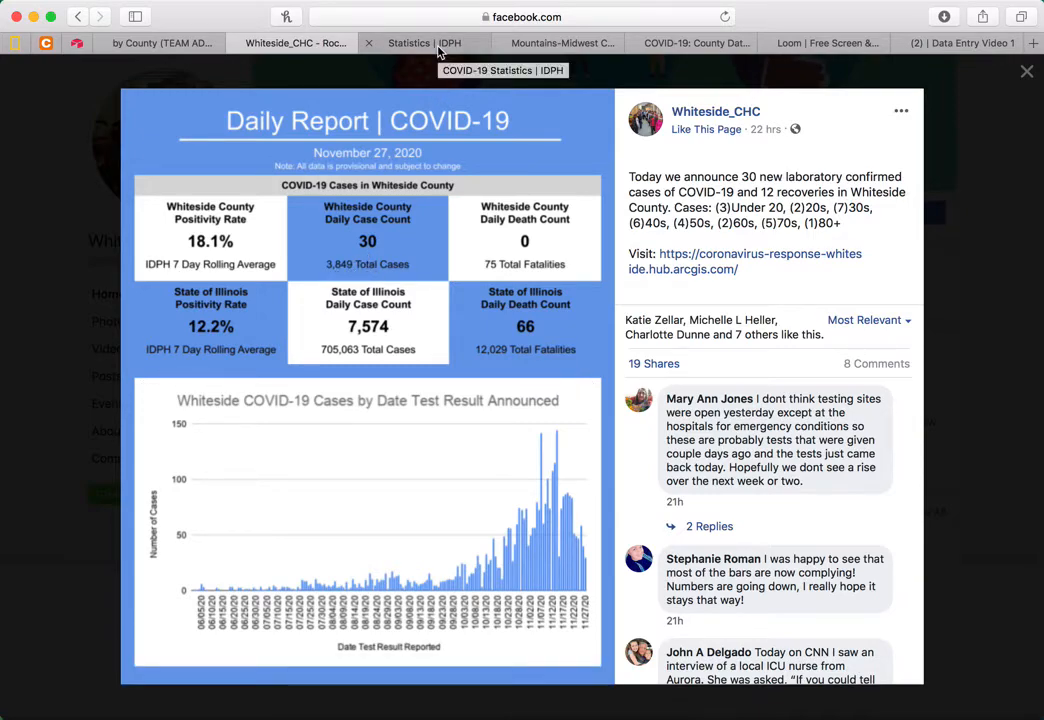
In the Mountains-Midwest team entry spreadsheet, set Whiteside County, Illinois's tstpos_112720 value to 3849
{"action": "left_click", "coordinate": [551, 44]}
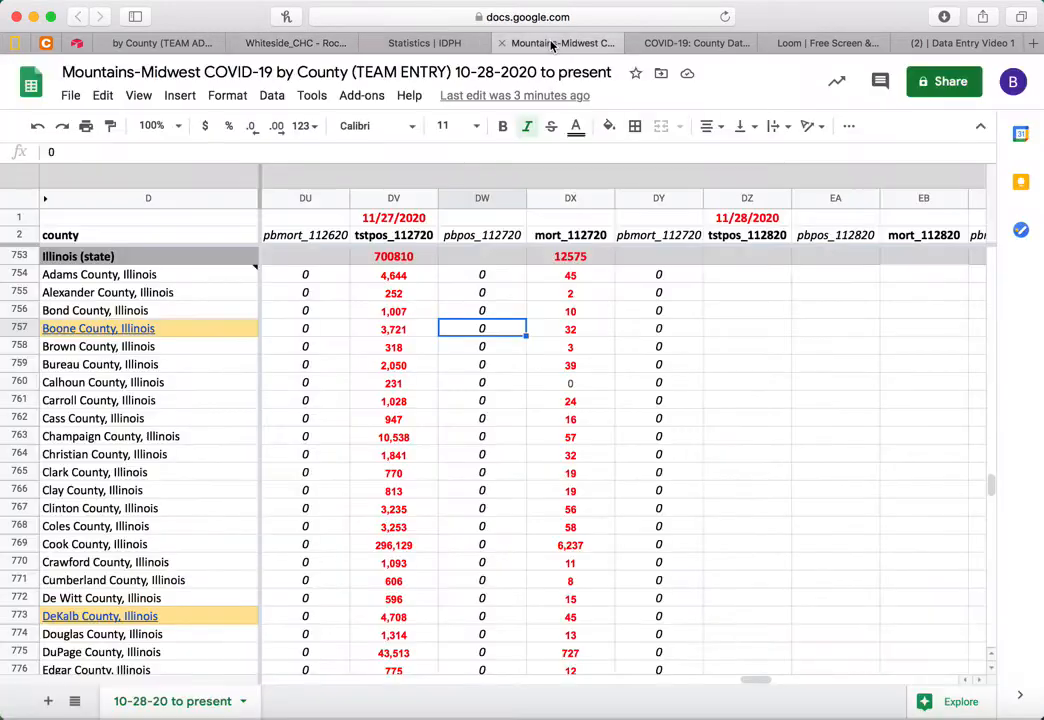
{"action": "left_click", "coordinate": [417, 480]}
{"action": "scroll", "coordinate": [418, 487], "scroll_direction": "down", "scroll_amount": 15}
{"action": "scroll", "coordinate": [418, 487], "scroll_direction": "left", "scroll_amount": 1}
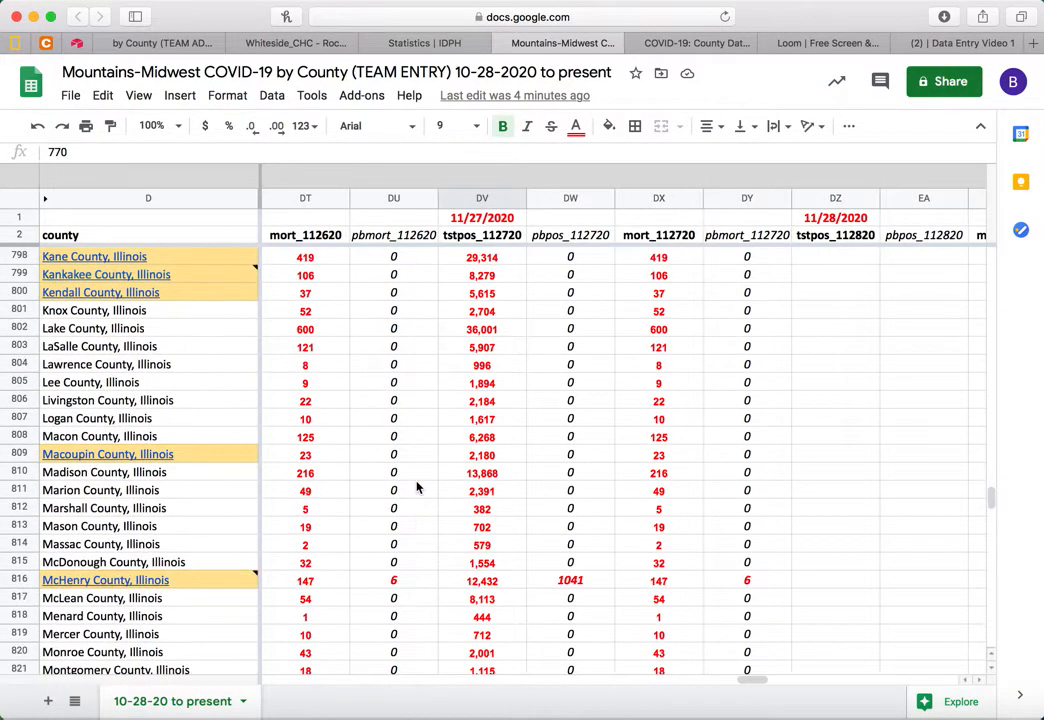
{"action": "scroll", "coordinate": [417, 487], "scroll_direction": "down", "scroll_amount": 13}
{"action": "scroll", "coordinate": [417, 487], "scroll_direction": "left", "scroll_amount": 1}
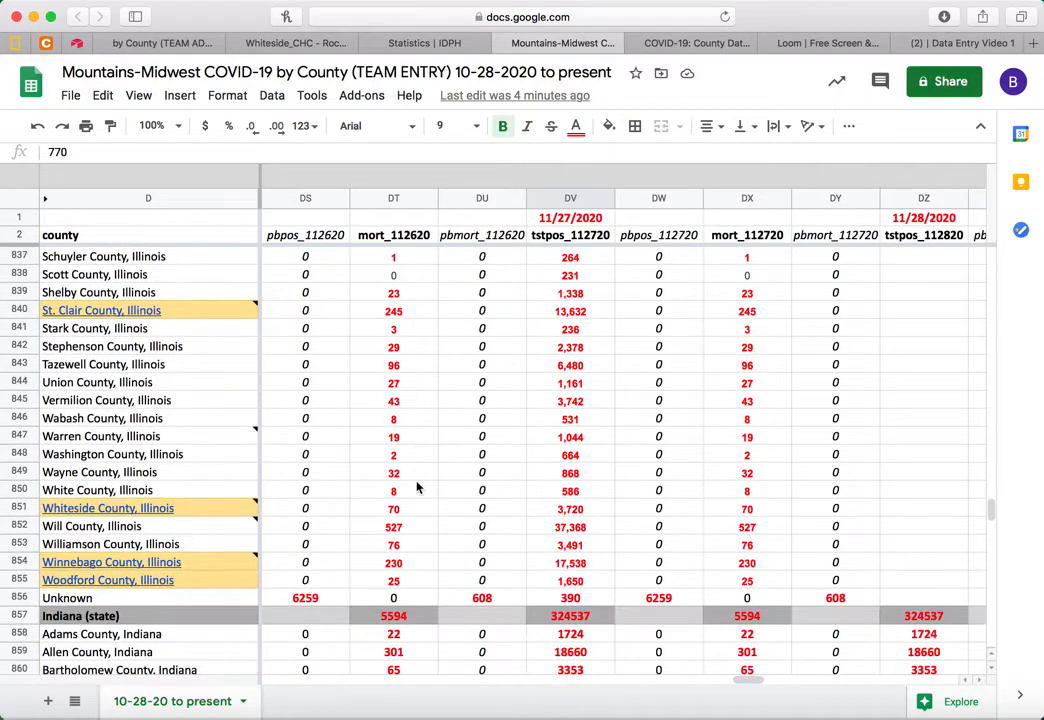
{"action": "left_click", "coordinate": [600, 510]}
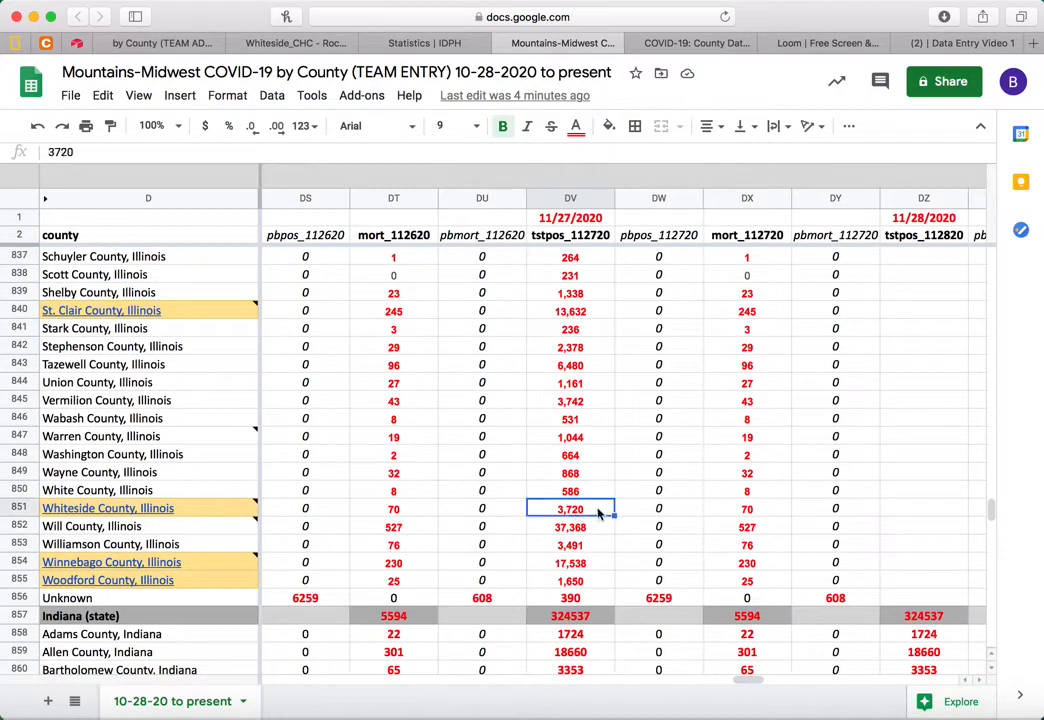
{"action": "key", "text": "Delete"}
{"action": "type", "text": "3849"}
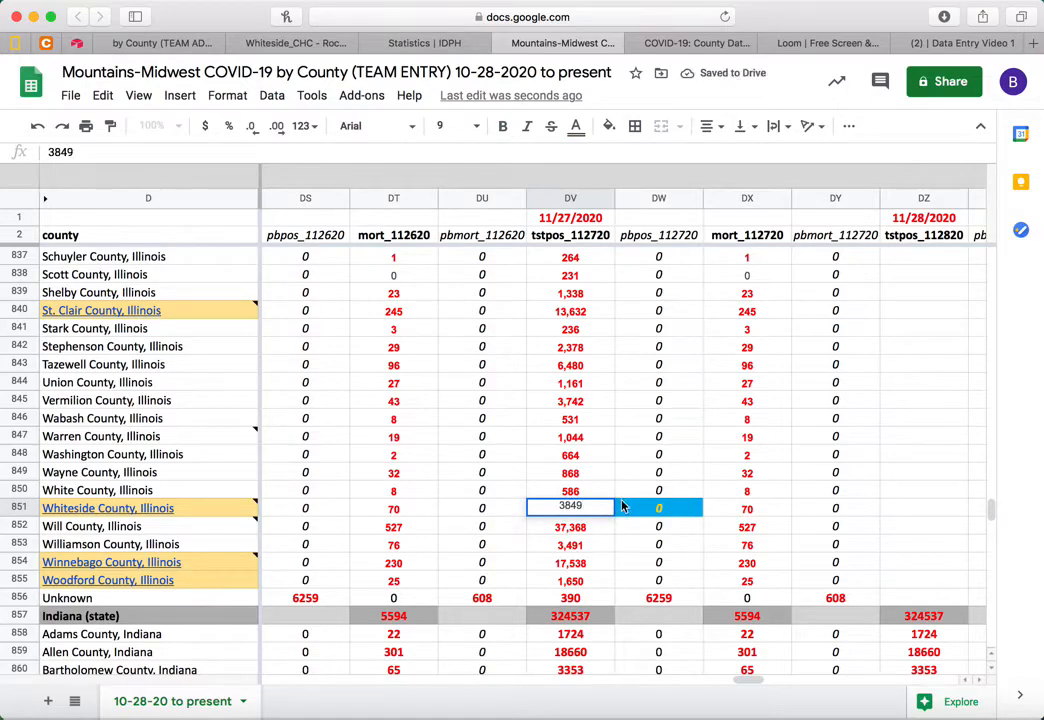
{"action": "key", "text": "Tab"}
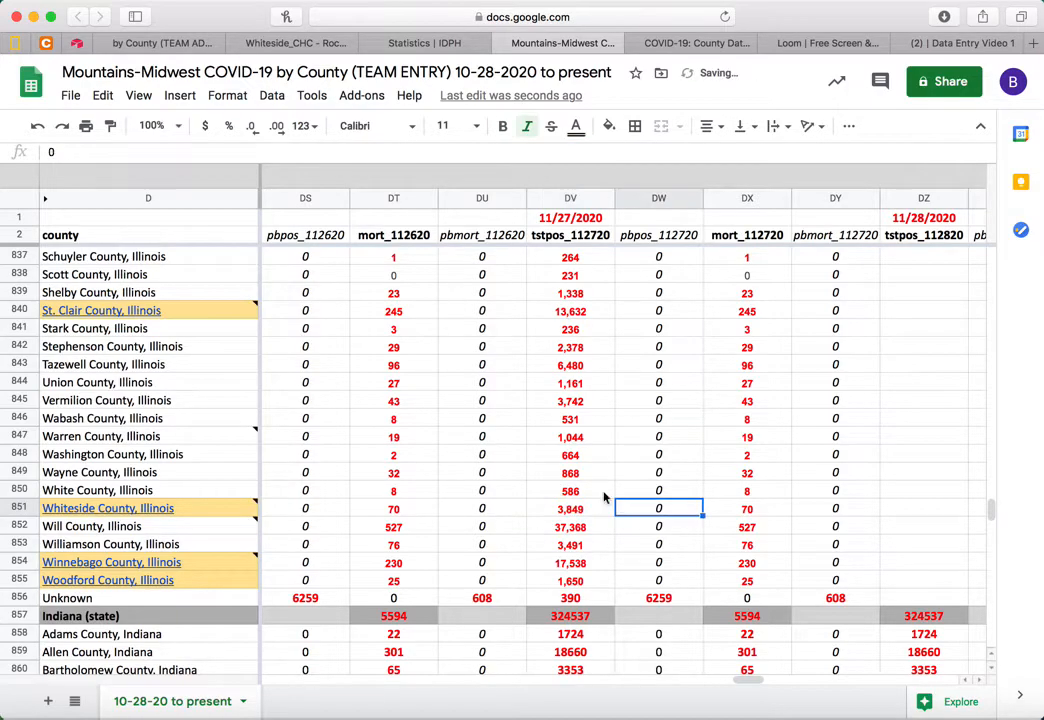
Compare the Whiteside daily report with the county's total cases in the IDPH COVID-19 statistics table
{"action": "left_click", "coordinate": [320, 45]}
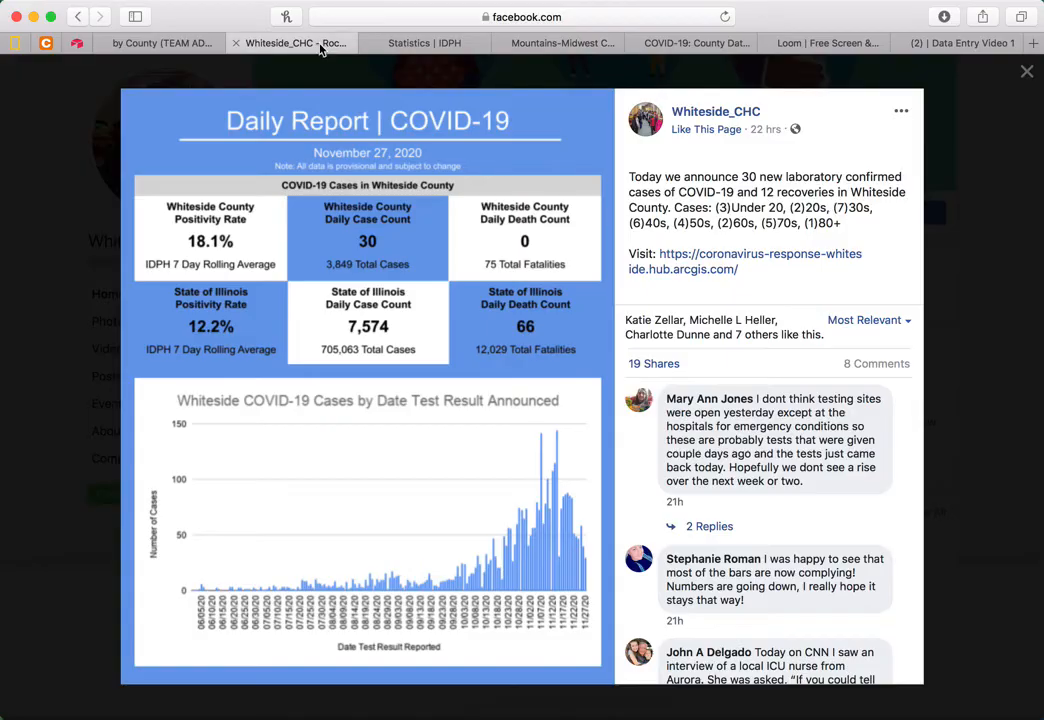
{"action": "left_click", "coordinate": [453, 45]}
{"action": "scroll", "coordinate": [559, 532], "scroll_direction": "down", "scroll_amount": 2}
{"action": "scroll", "coordinate": [558, 532], "scroll_direction": "up", "scroll_amount": 12}
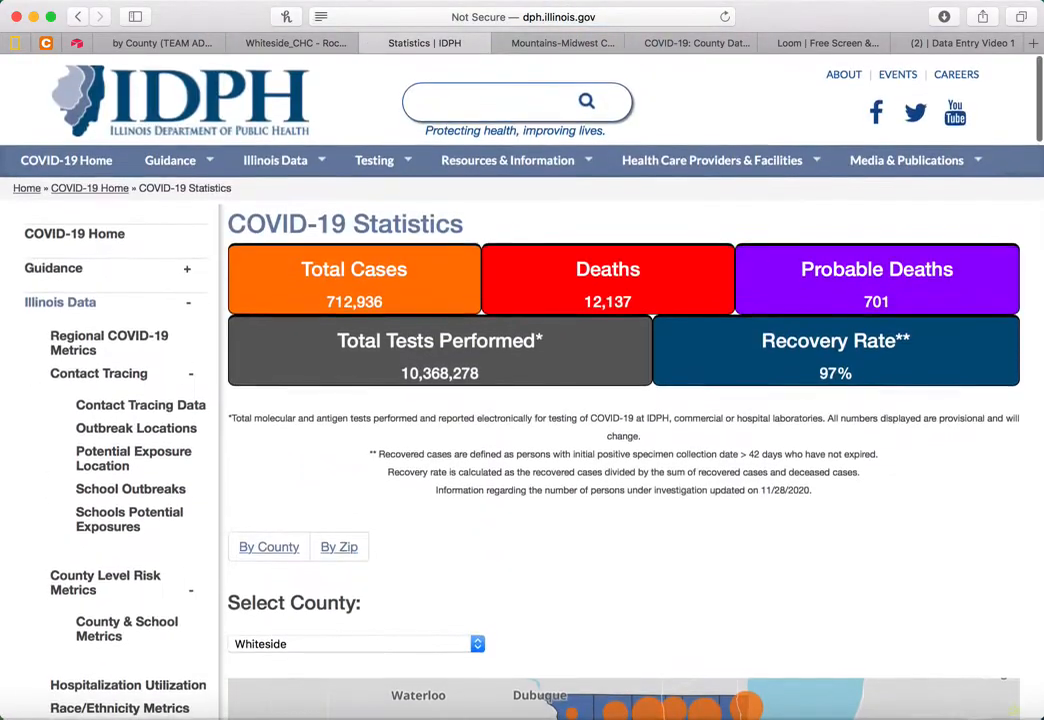
{"action": "scroll", "coordinate": [474, 525], "scroll_direction": "down", "scroll_amount": 12}
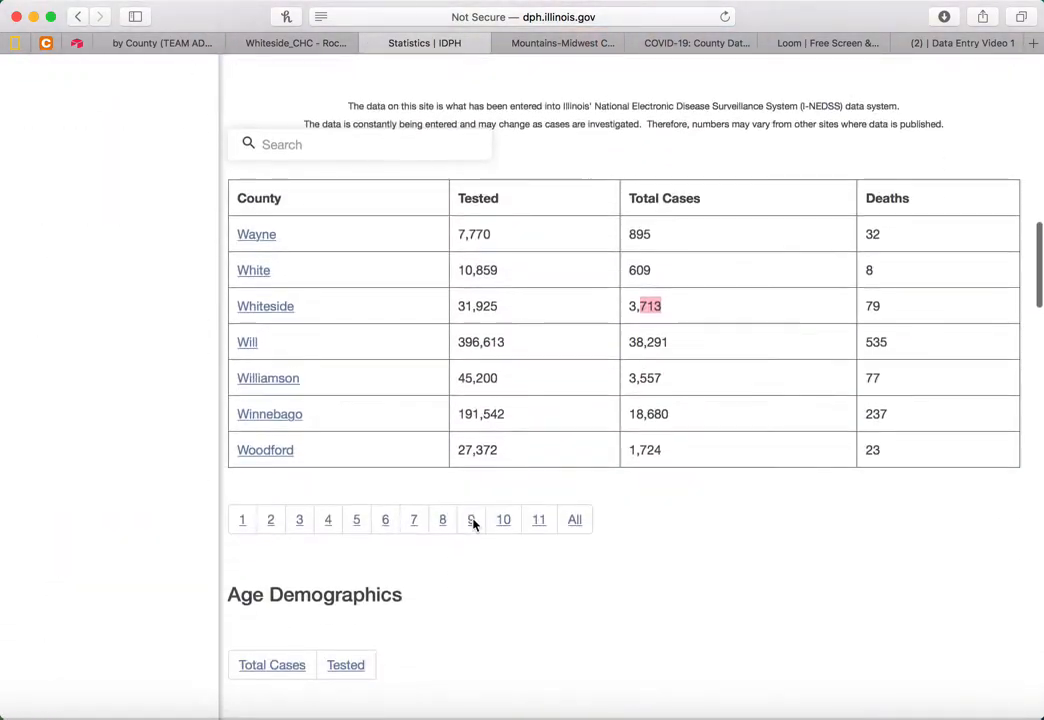
{"action": "left_click", "coordinate": [658, 318]}
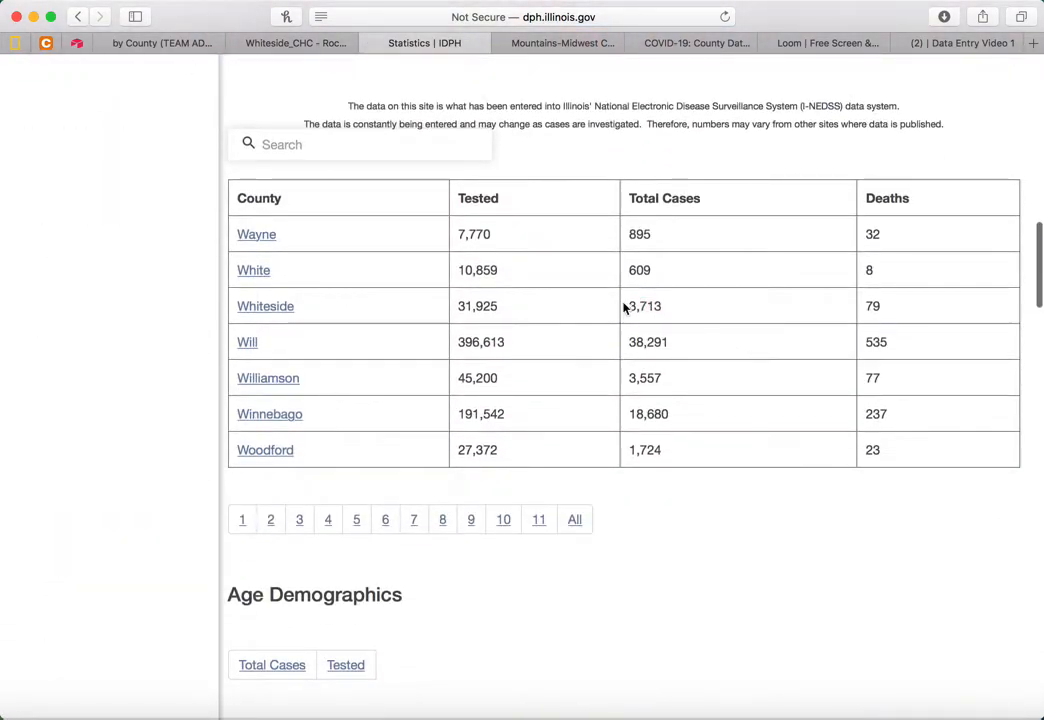
Check Whiteside's total cases in the IDPH table and set Illinois's Unknown tstpos_112720 value to 254 in the Mountains-Midwest team entry spreadsheet
{"action": "left_click_drag", "start_coordinate": [625, 305], "coordinate": [686, 306]}
{"action": "left_click", "coordinate": [687, 306]}
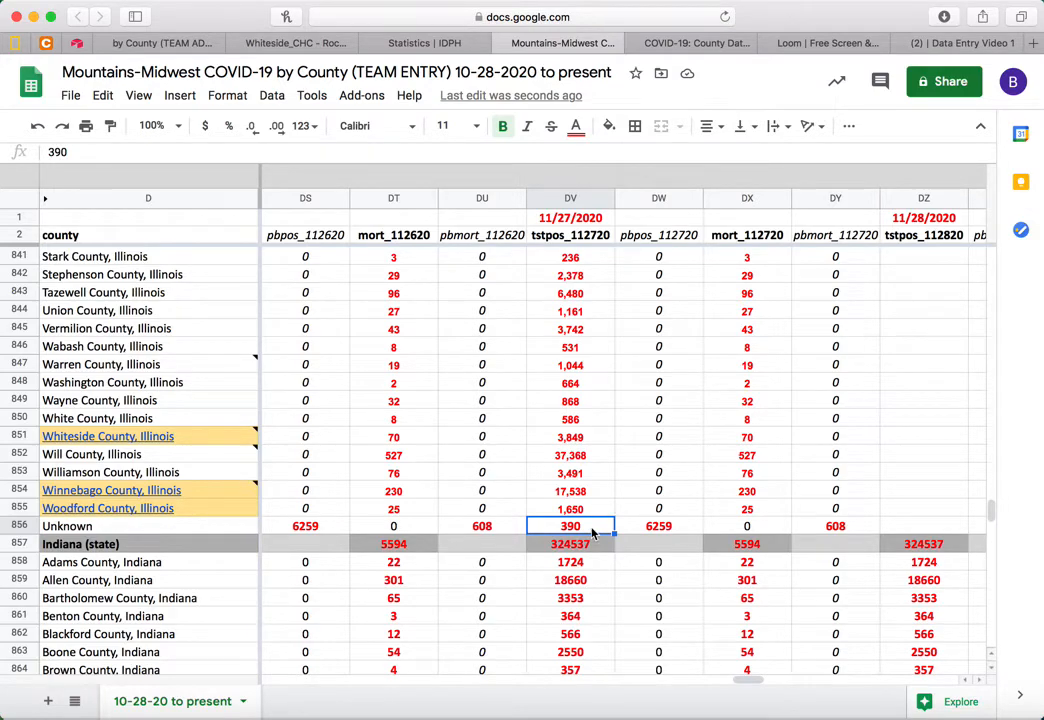
{"action": "key", "text": "BackSpace"}
{"action": "type", "text": "254"}
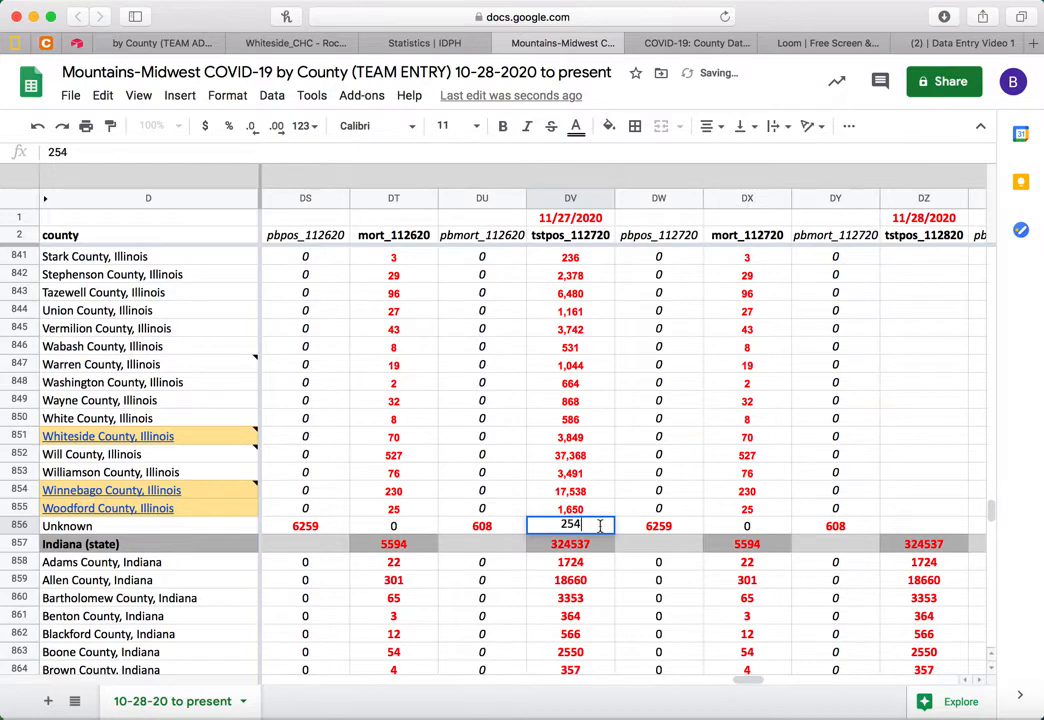
{"action": "left_click", "coordinate": [659, 490]}
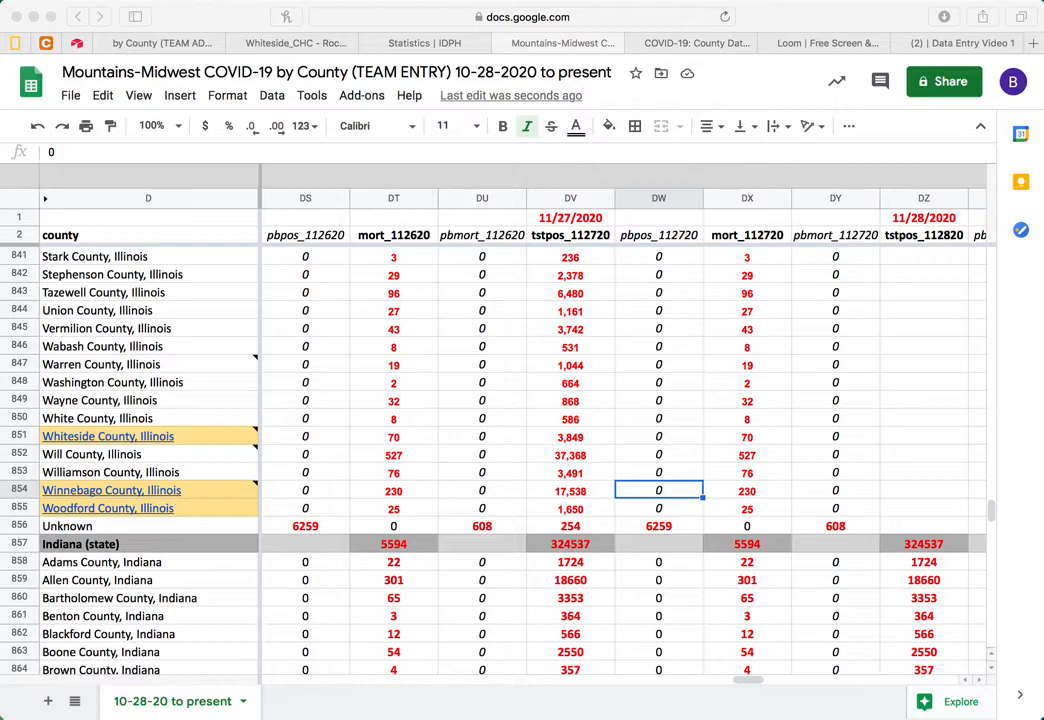
{"action": "left_click", "coordinate": [571, 525]}
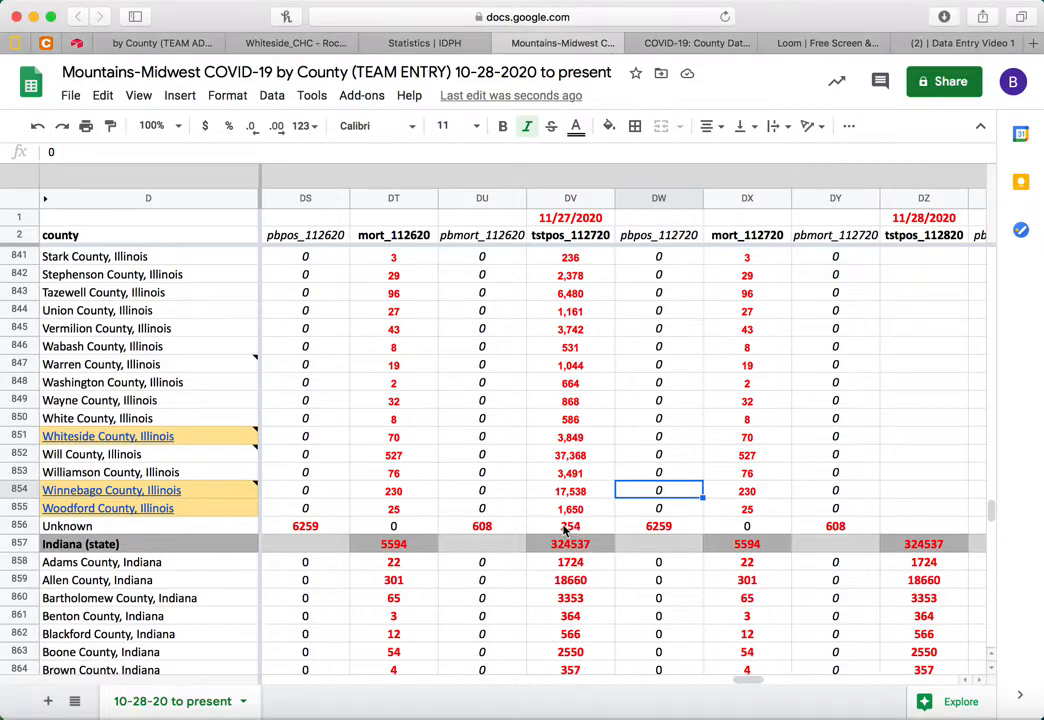
{"action": "left_click", "coordinate": [566, 528]}
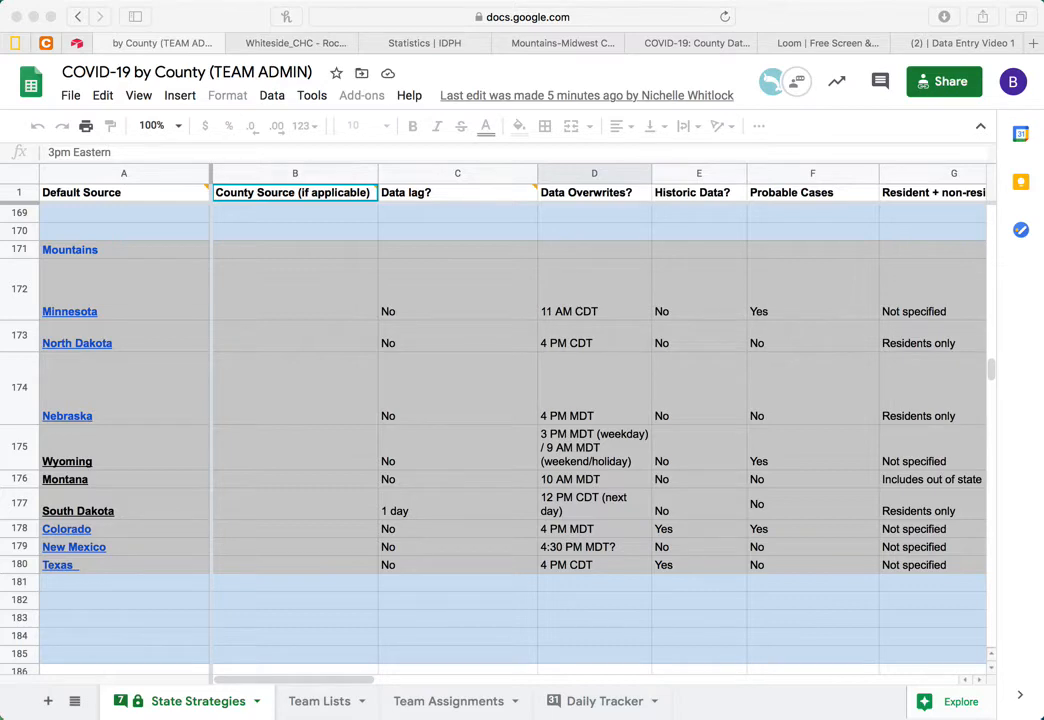
In the State Strategies sheet, check North Dakota's data overwrite time and Indiana's data lag
{"action": "left_click", "coordinate": [587, 197]}
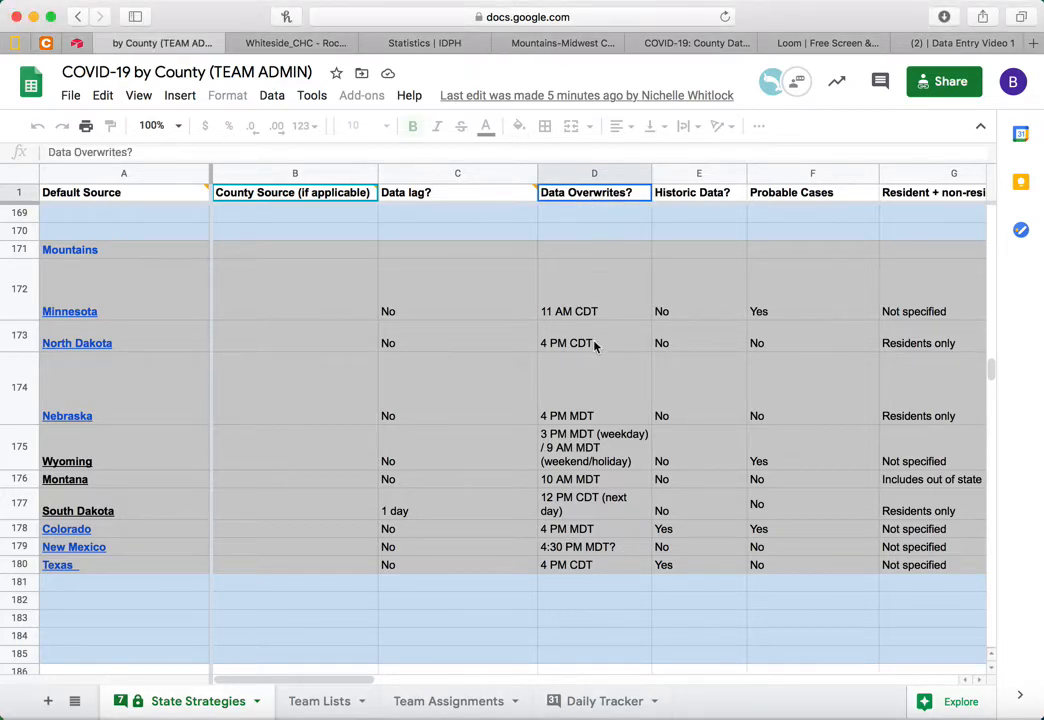
{"action": "left_click", "coordinate": [149, 348]}
{"action": "left_click", "coordinate": [576, 345]}
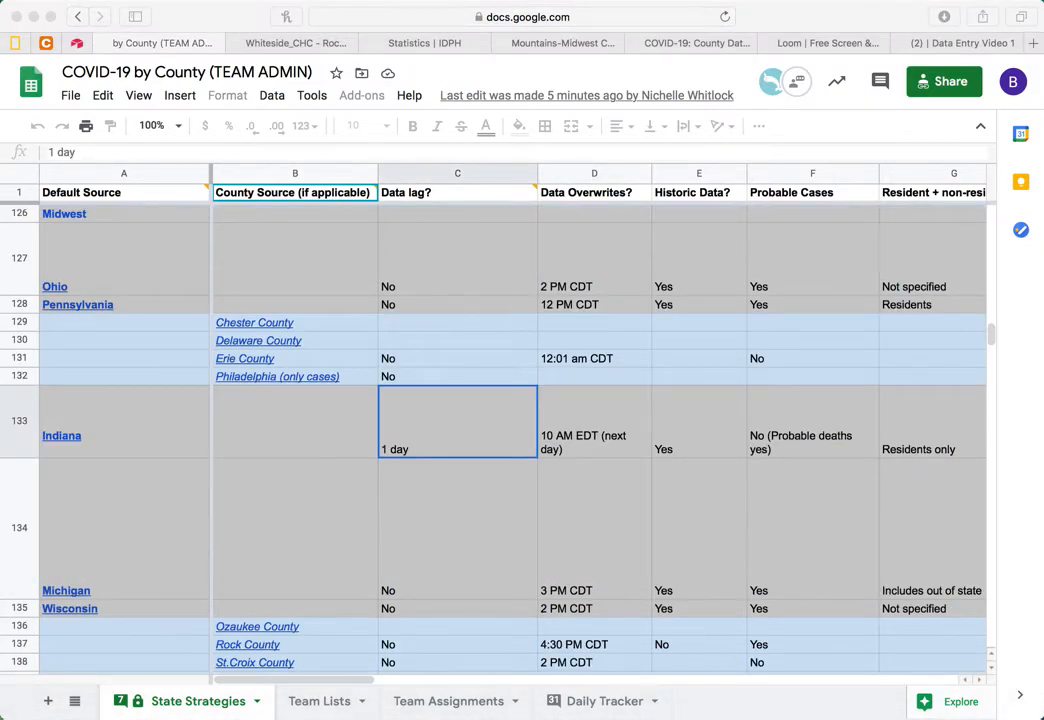
{"action": "left_click", "coordinate": [419, 190]}
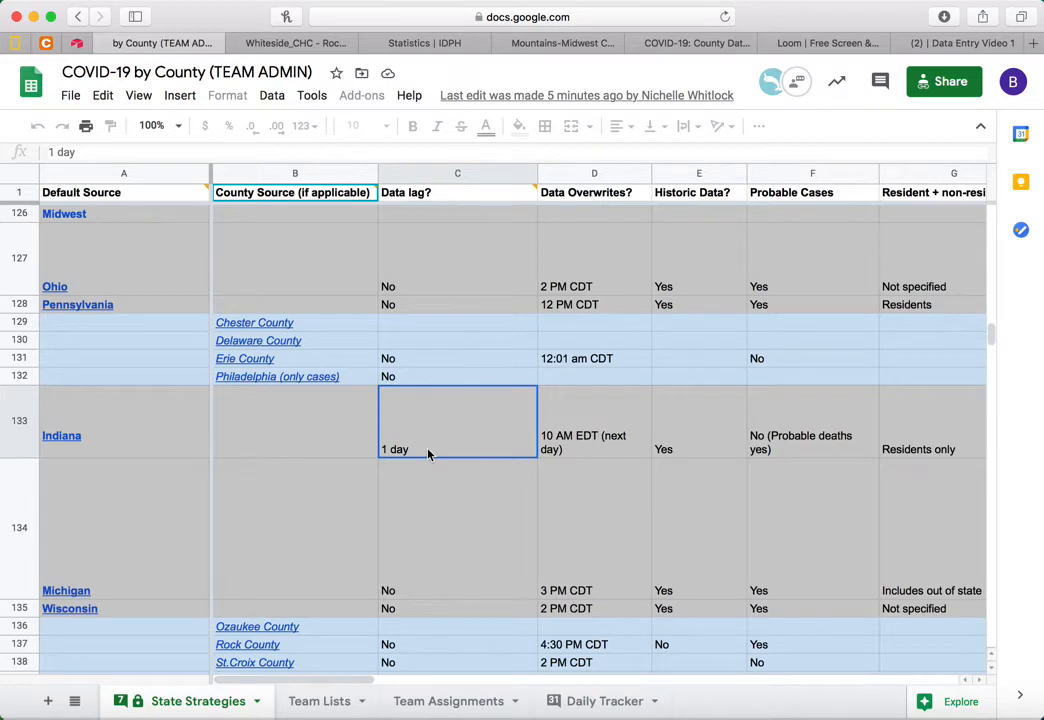
{"action": "left_click", "coordinate": [170, 431]}
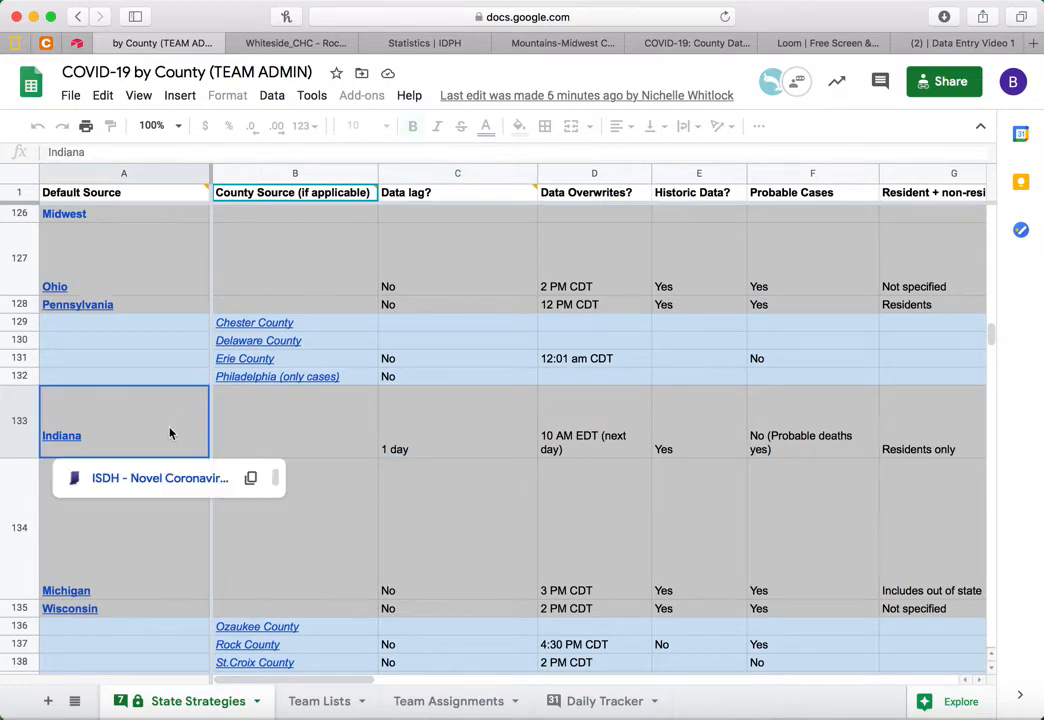
{"action": "left_click", "coordinate": [419, 436]}
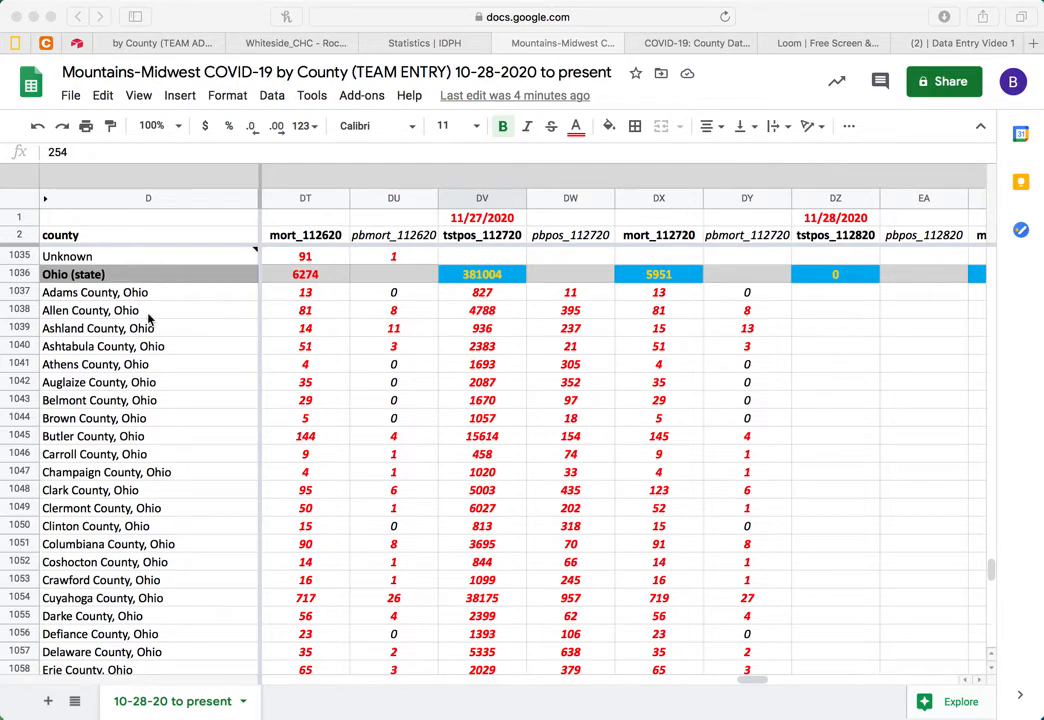
In the Mountains-Midwest team entry spreadsheet, inspect the probable case and probable death columns for Ohio counties on 11/27/2020
{"action": "left_click", "coordinate": [558, 310]}
{"action": "left_click", "coordinate": [563, 292]}
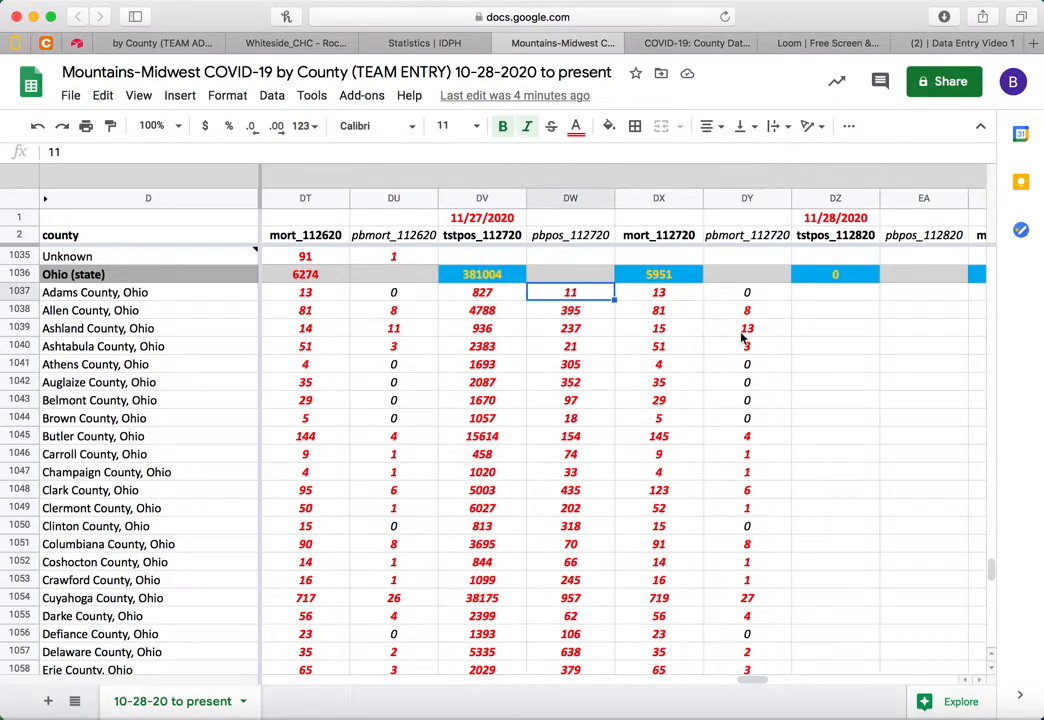
{"action": "left_click", "coordinate": [748, 311]}
Inspect the probable case and probable death columns for Indiana counties on 11/28/2020
{"action": "scroll", "coordinate": [751, 320], "scroll_direction": "up", "scroll_amount": 6}
{"action": "scroll", "coordinate": [751, 320], "scroll_direction": "up", "scroll_amount": 20}
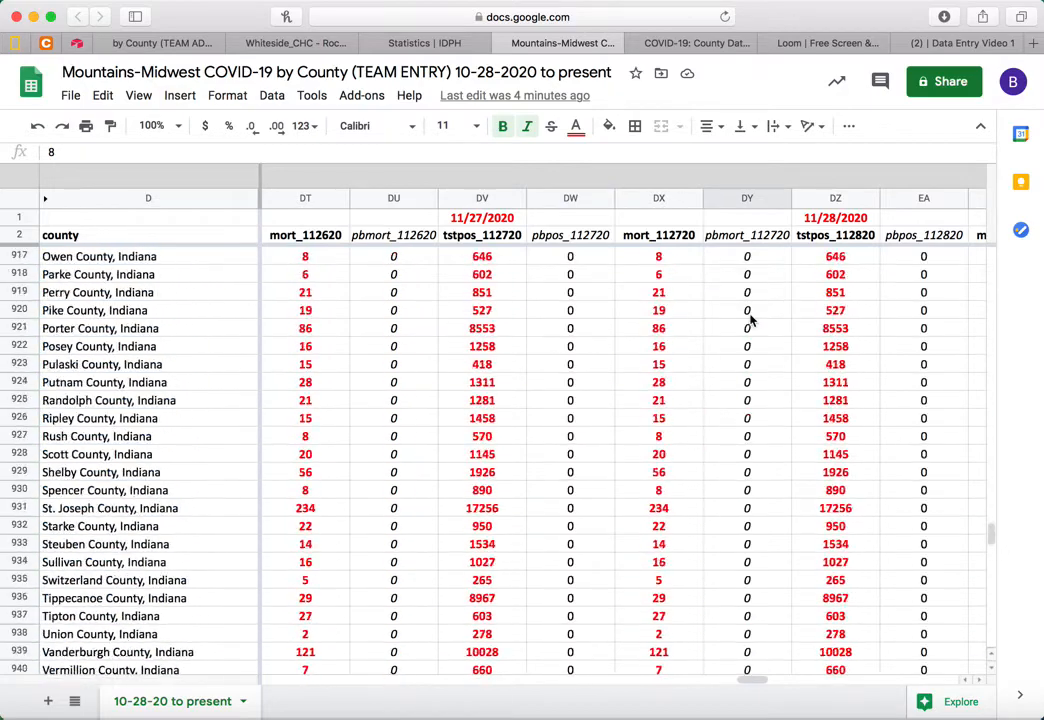
{"action": "scroll", "coordinate": [751, 320], "scroll_direction": "right", "scroll_amount": 2}
{"action": "scroll", "coordinate": [751, 320], "scroll_direction": "up", "scroll_amount": 6}
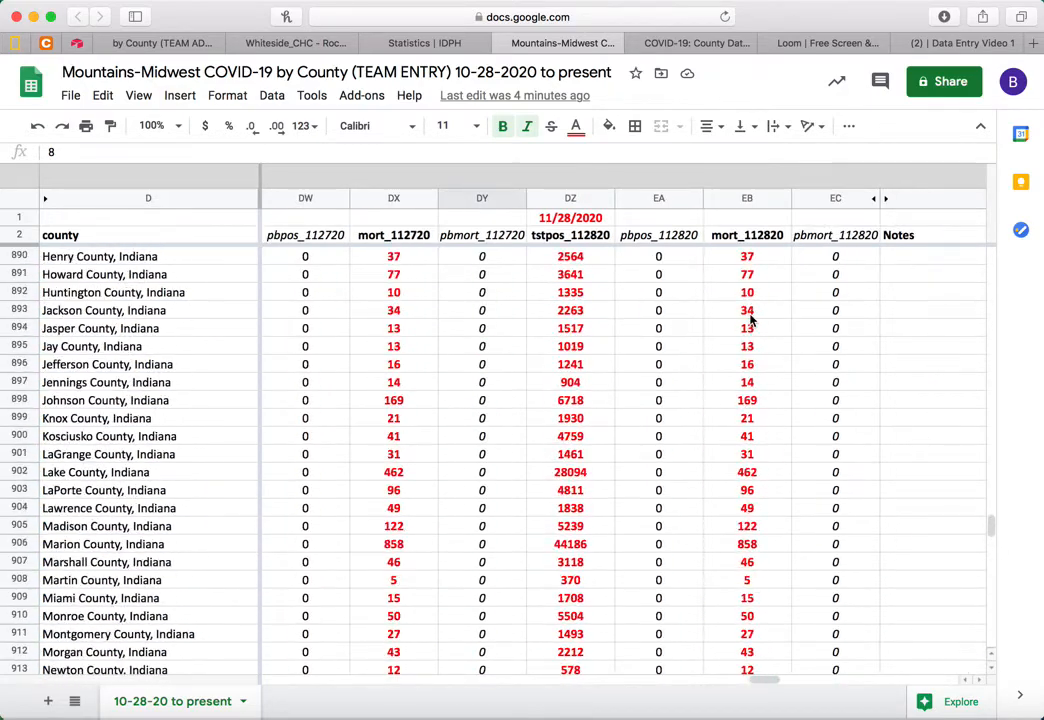
{"action": "scroll", "coordinate": [751, 320], "scroll_direction": "right", "scroll_amount": 2}
{"action": "left_click", "coordinate": [485, 274]}
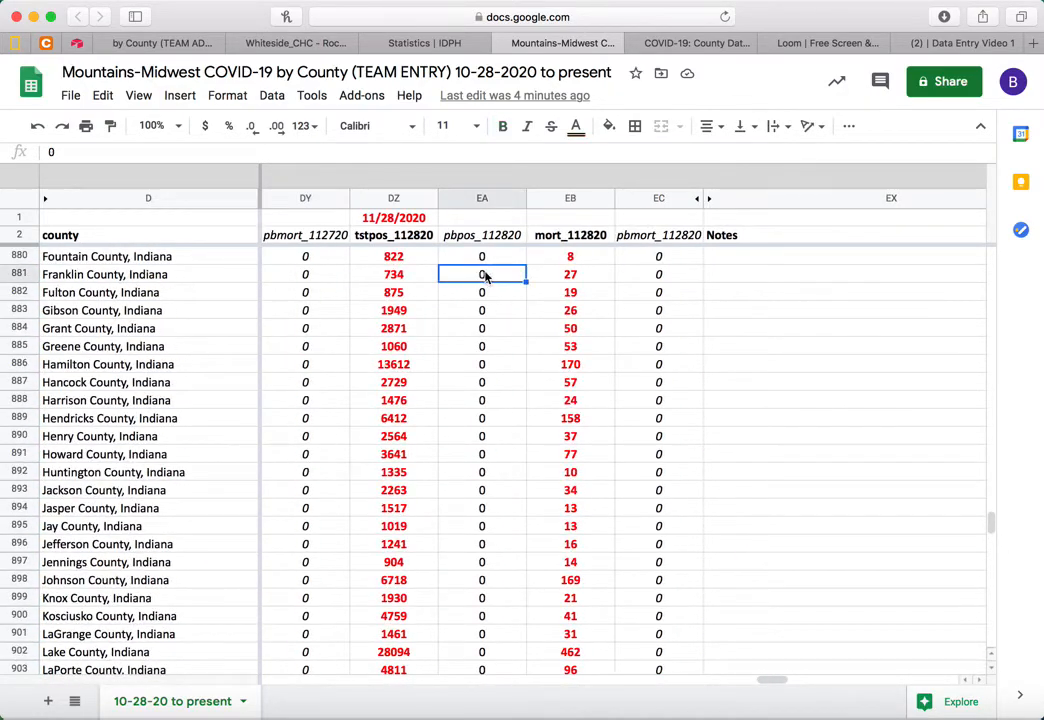
{"action": "left_click", "coordinate": [675, 279]}
{"action": "scroll", "coordinate": [470, 276], "scroll_direction": "up", "scroll_amount": 5}
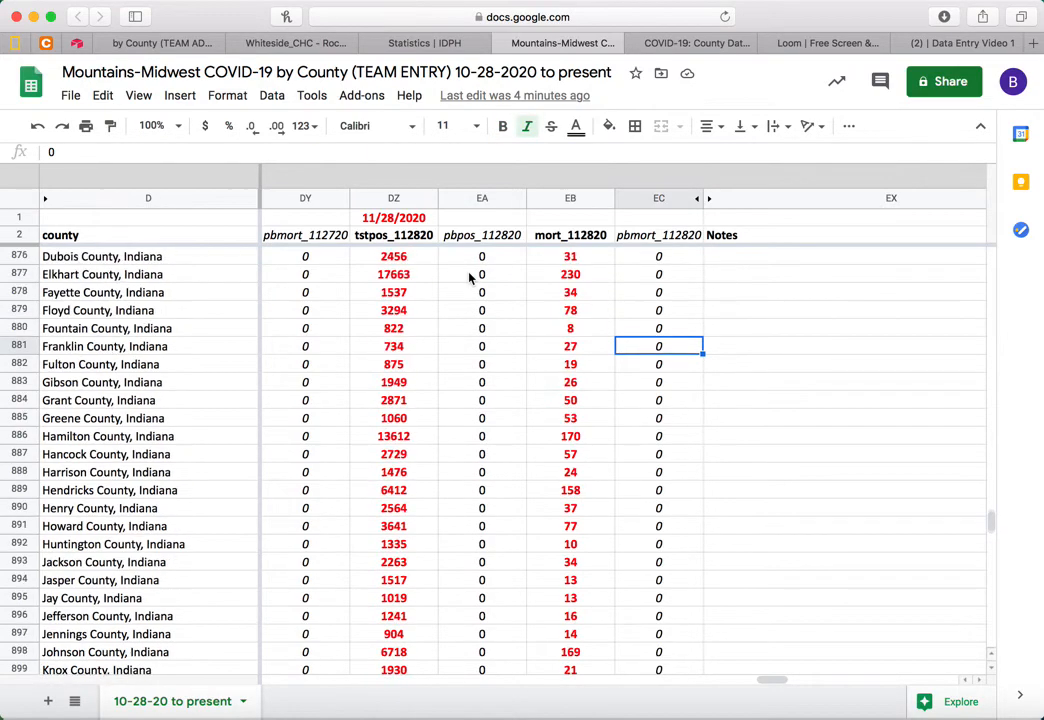
{"action": "scroll", "coordinate": [470, 278], "scroll_direction": "up", "scroll_amount": 6}
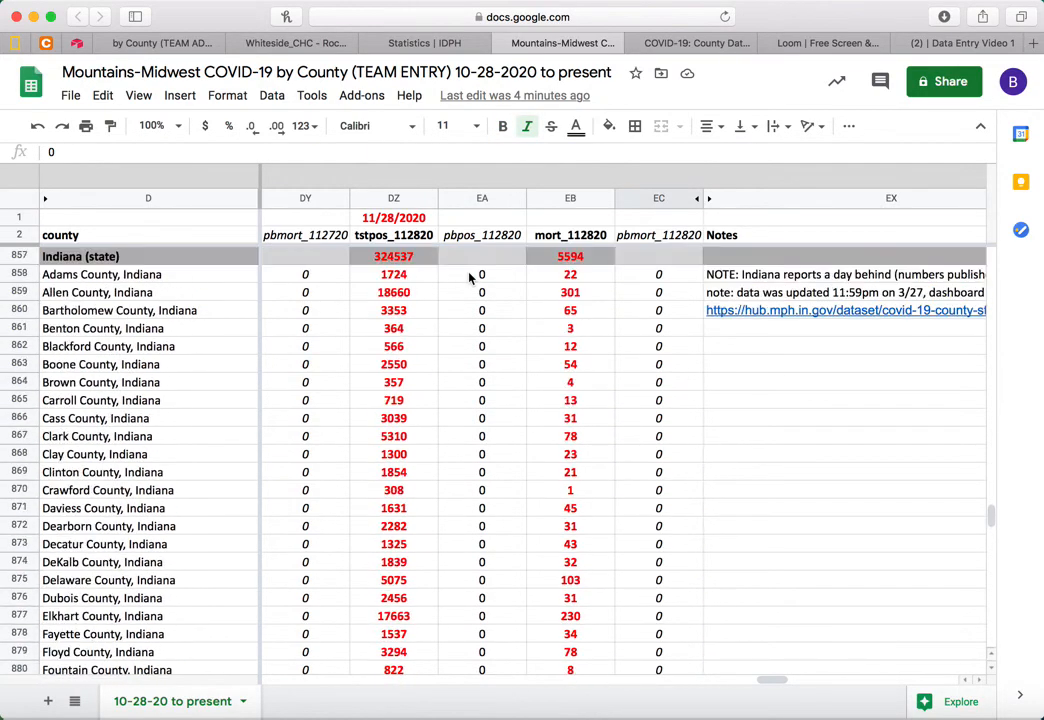
{"action": "left_click", "coordinate": [478, 292]}
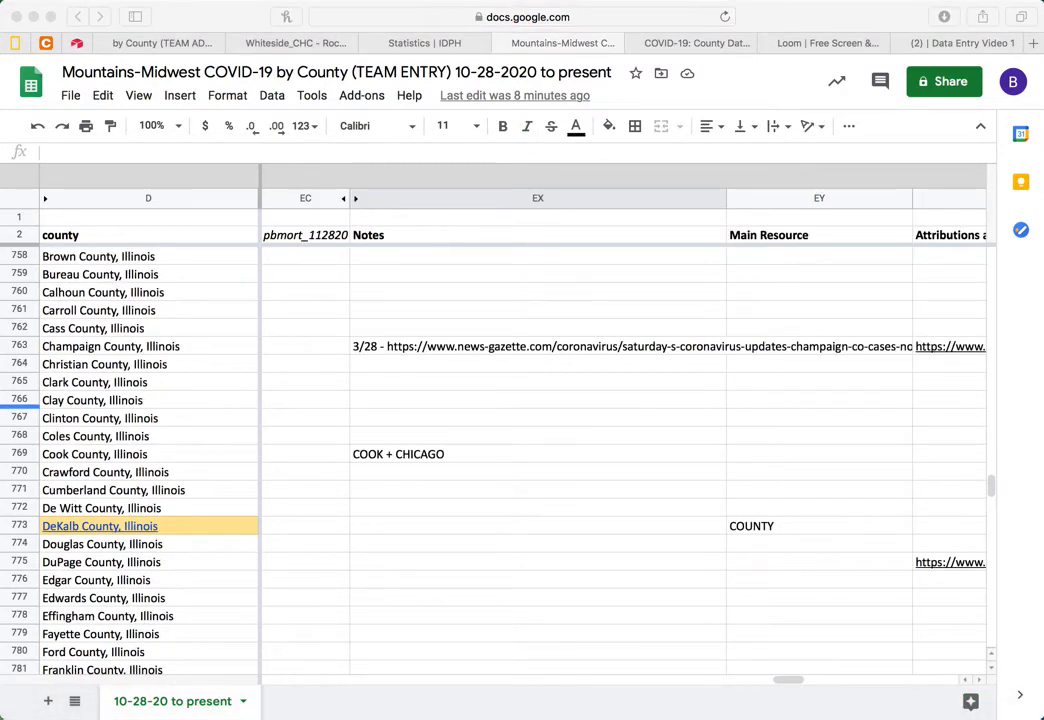
Review the Other quirks entries in State Strategies, and Cook County's note and tstpos_112720 entry in the team entry spreadsheet
{"action": "left_click", "coordinate": [433, 393]}
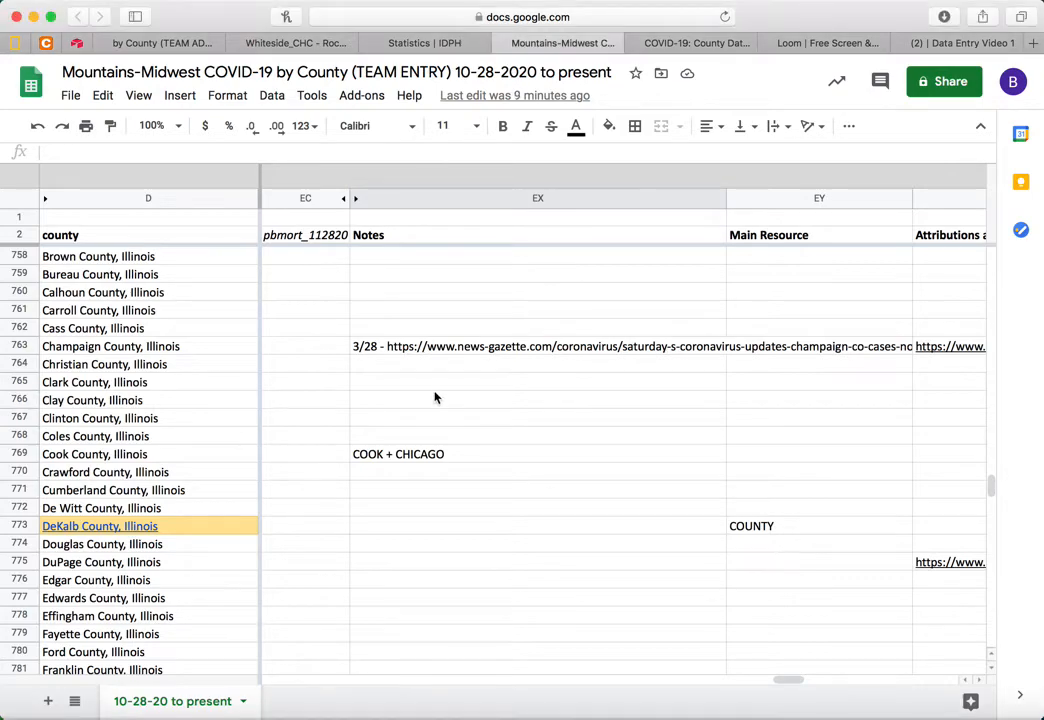
{"action": "left_click", "coordinate": [140, 34]}
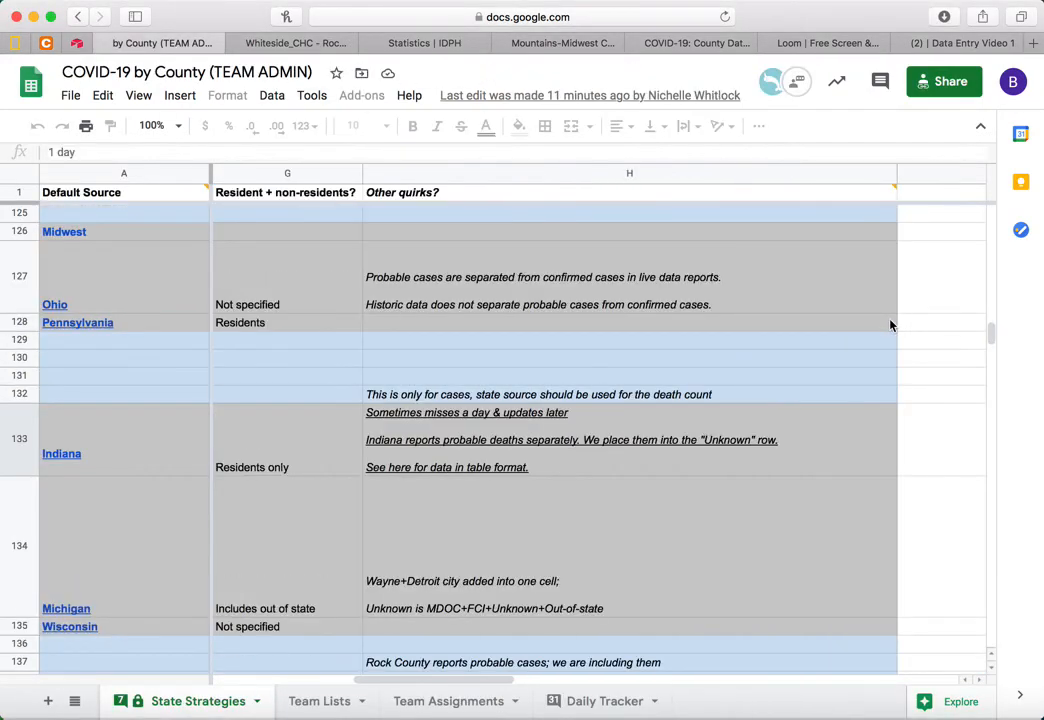
{"action": "left_click", "coordinate": [535, 45]}
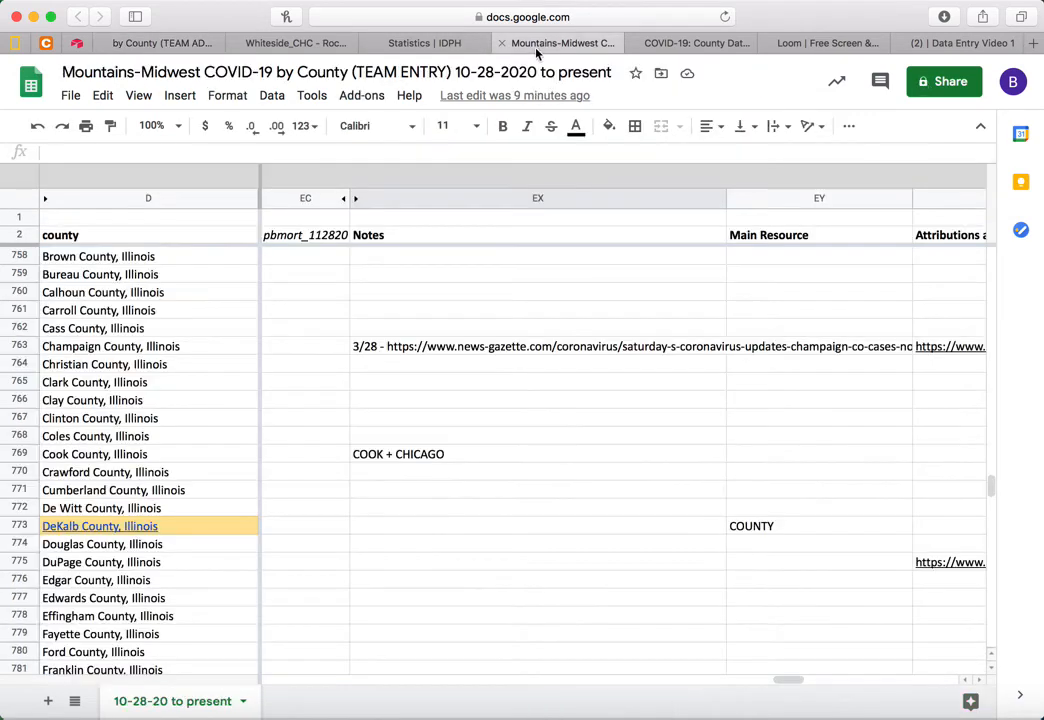
{"action": "left_click", "coordinate": [463, 459]}
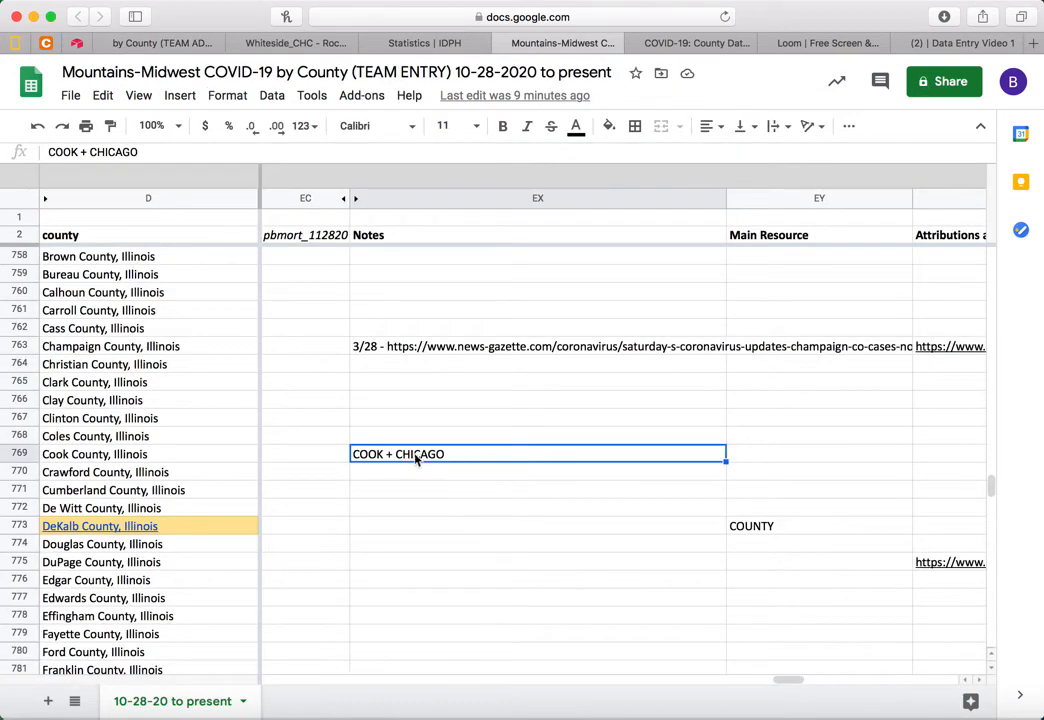
{"action": "scroll", "coordinate": [416, 459], "scroll_direction": "left", "scroll_amount": 2}
{"action": "scroll", "coordinate": [416, 459], "scroll_direction": "left", "scroll_amount": 5}
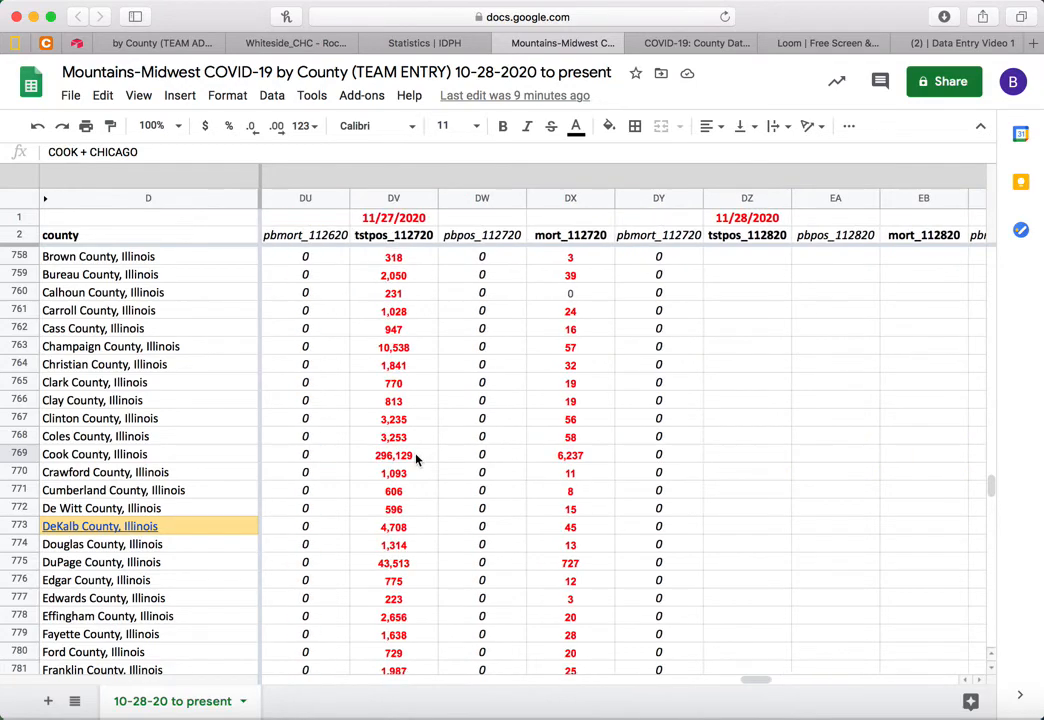
{"action": "left_click", "coordinate": [406, 459]}
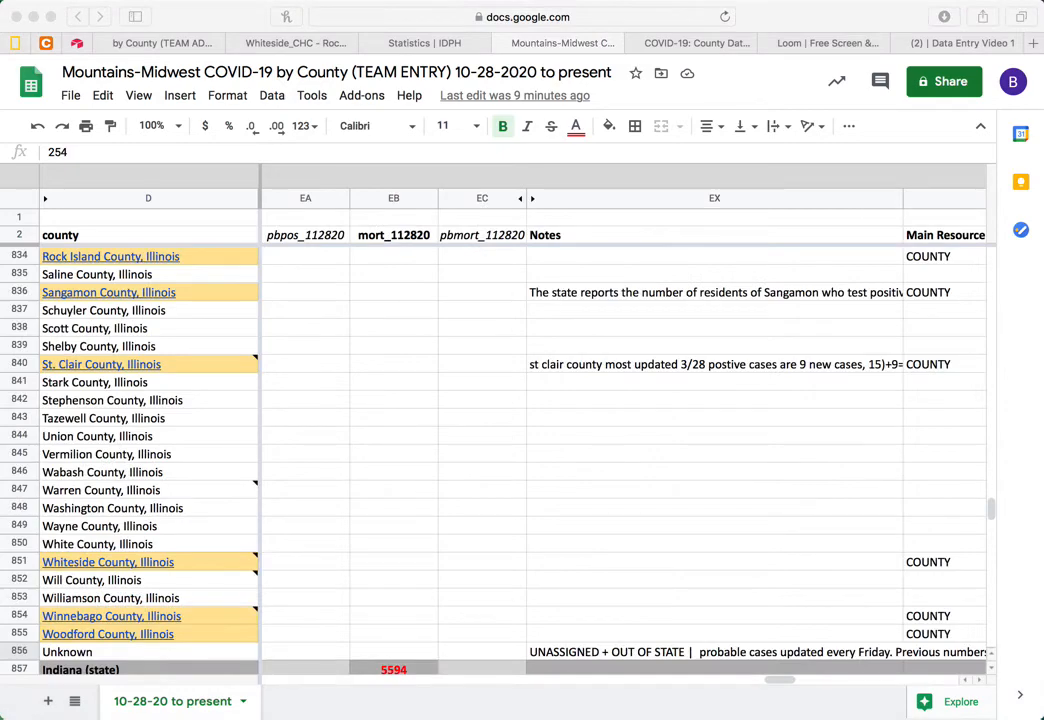
Read the note on Illinois's Unknown row and examine that row's case and probable entries for 11/27/2020
{"action": "left_click", "coordinate": [88, 657]}
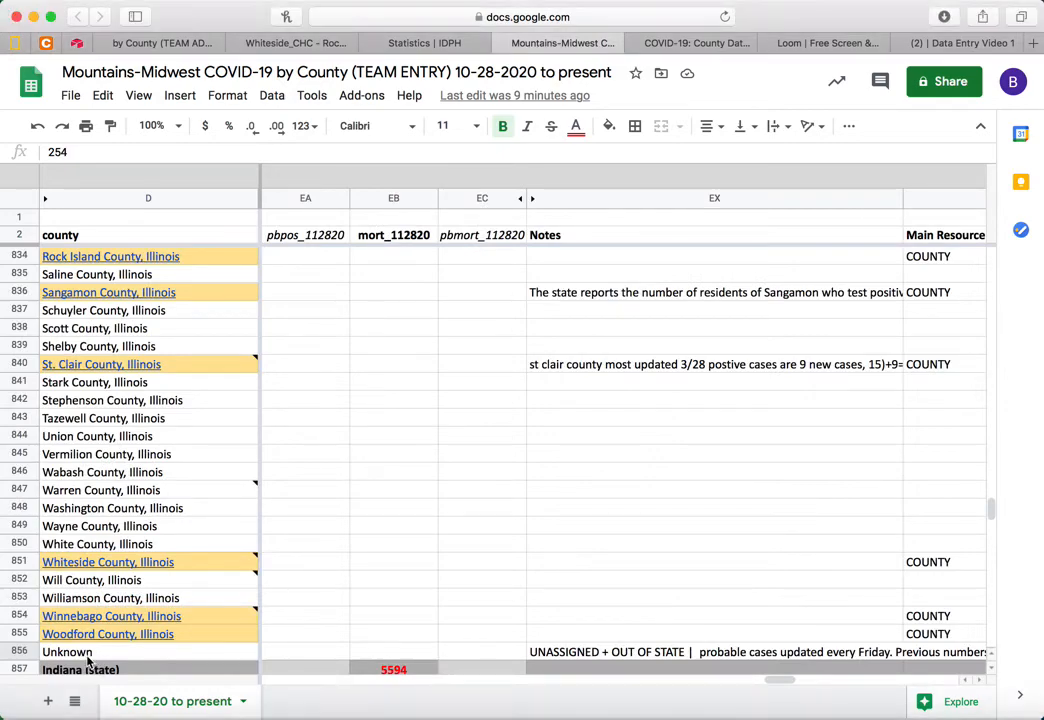
{"action": "left_click", "coordinate": [138, 653]}
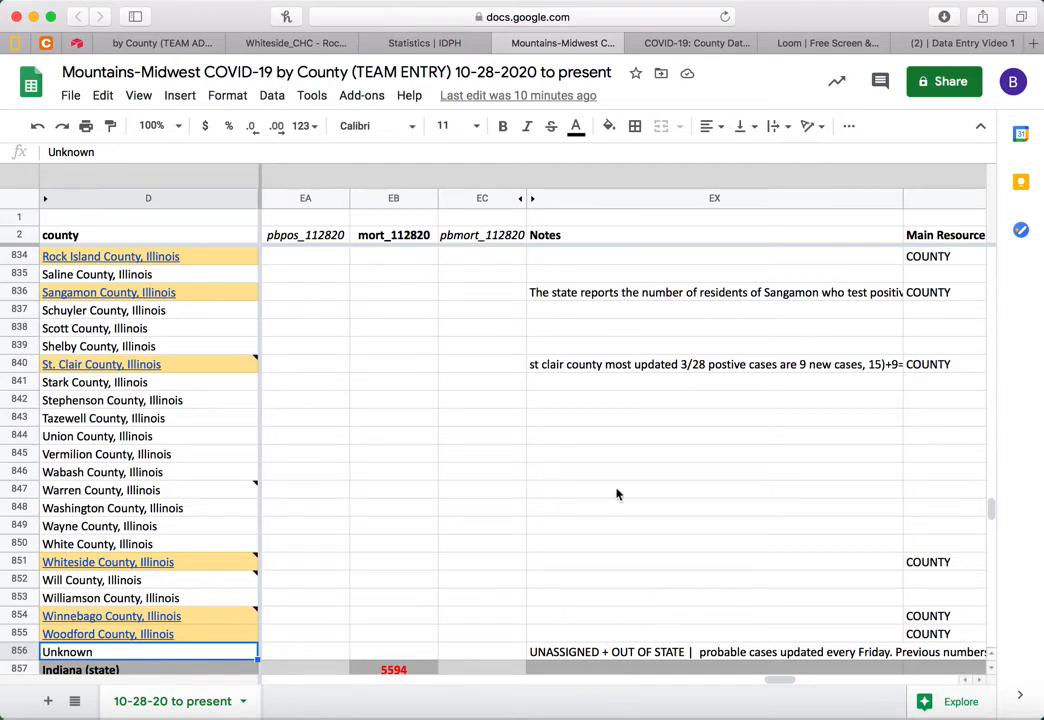
{"action": "left_click", "coordinate": [550, 658]}
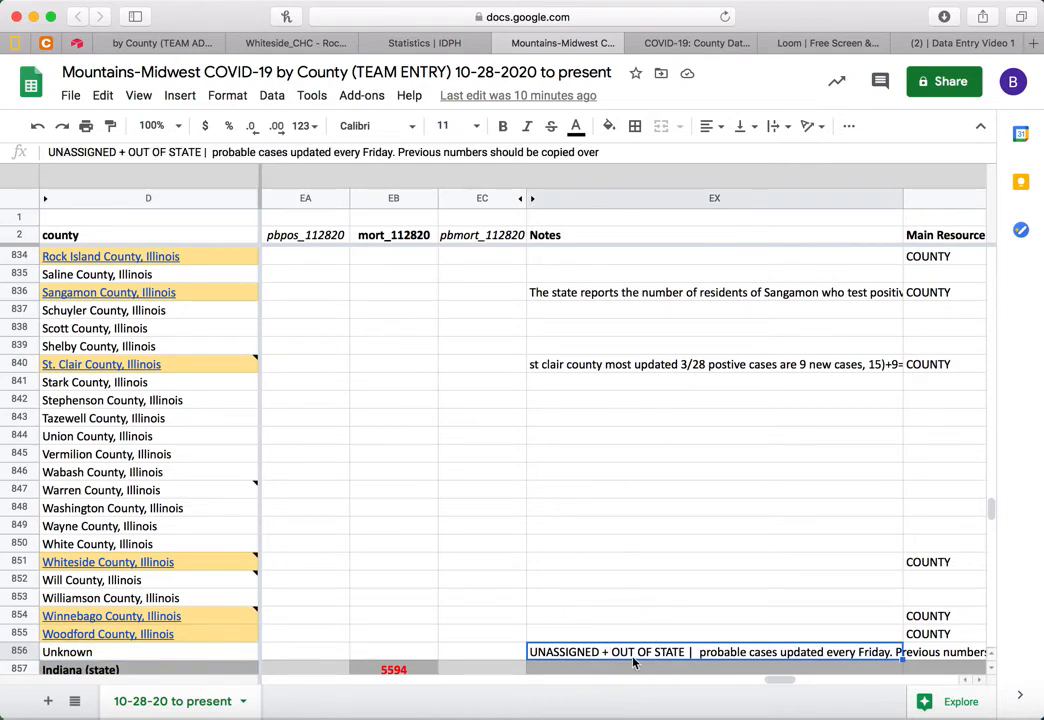
{"action": "scroll", "coordinate": [422, 634], "scroll_direction": "left", "scroll_amount": 4}
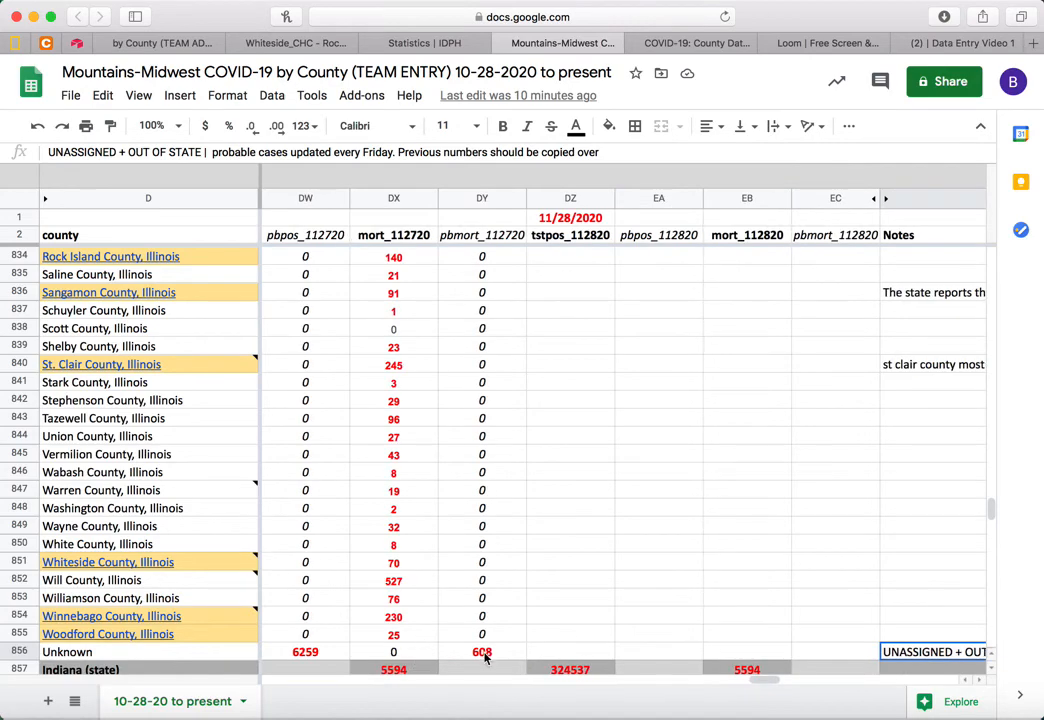
{"action": "scroll", "coordinate": [333, 571], "scroll_direction": "left", "scroll_amount": 2}
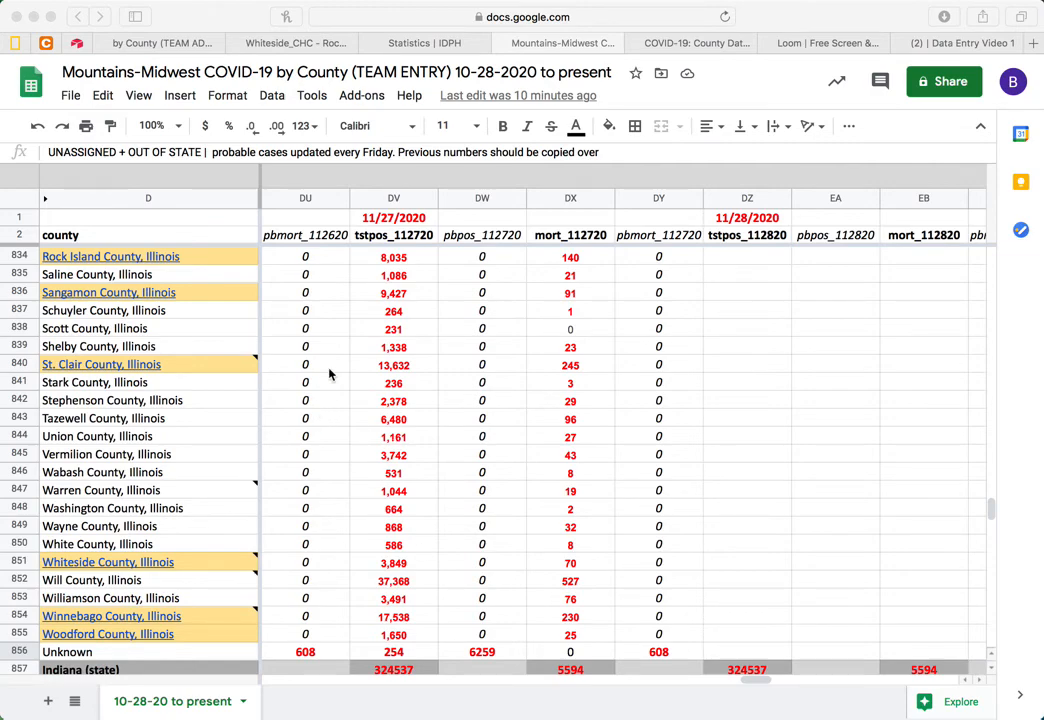
{"action": "left_click", "coordinate": [399, 653]}
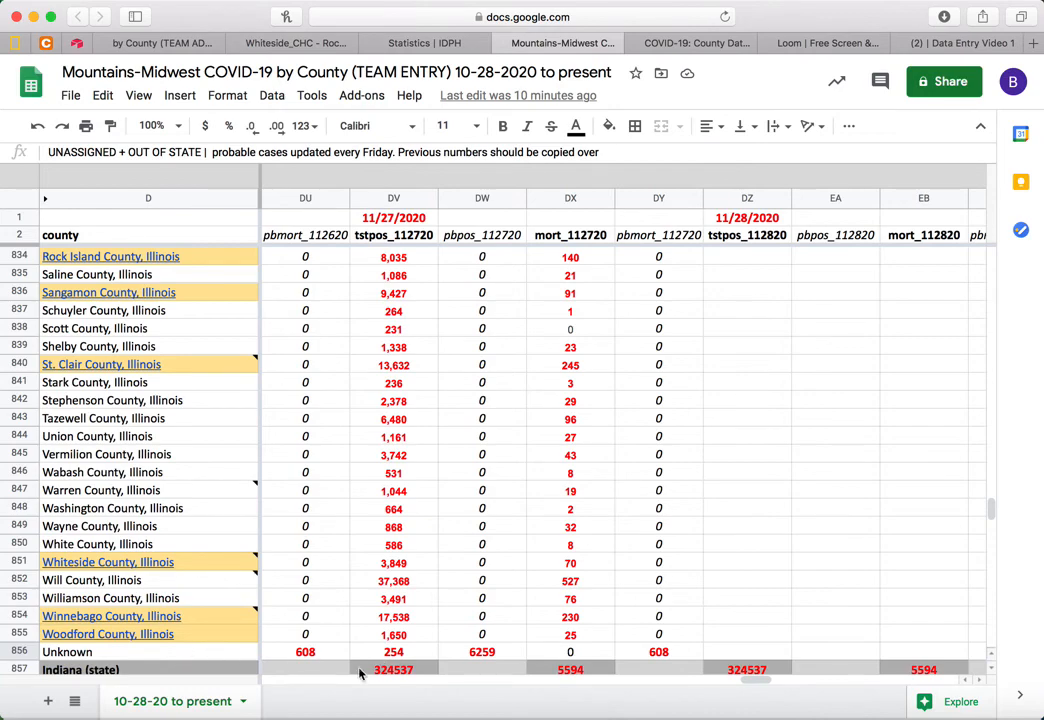
{"action": "left_click", "coordinate": [405, 655]}
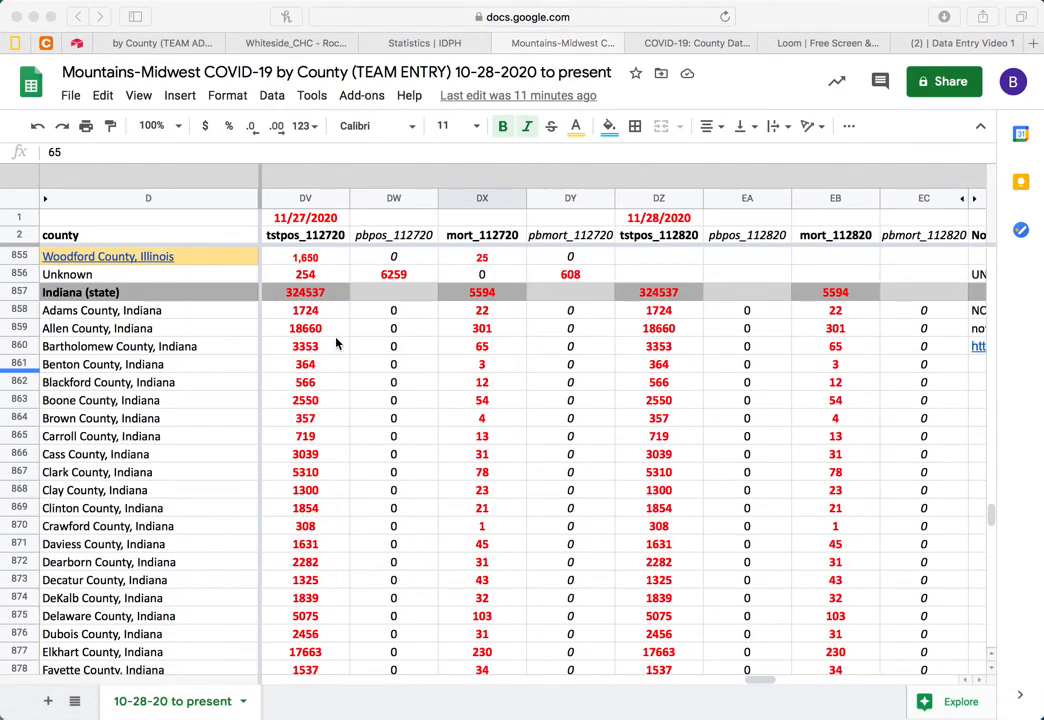
Examine the sum formulas for cases and deaths in the Indiana state row for 11/27/2020 and 11/28/2020
{"action": "left_click", "coordinate": [312, 300]}
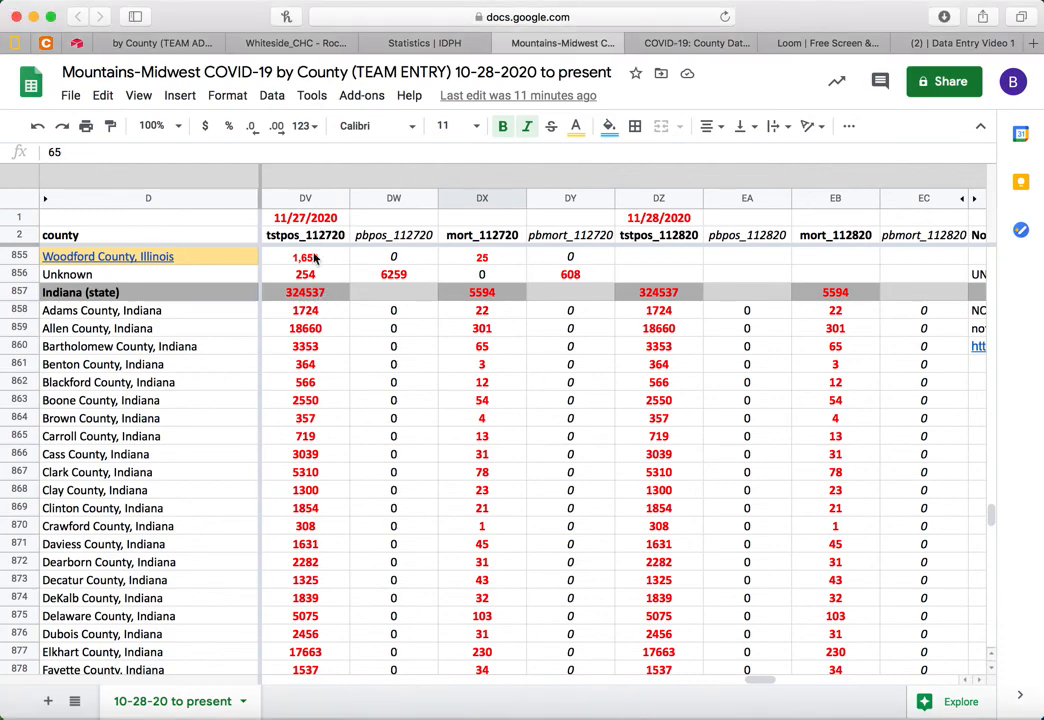
{"action": "left_click", "coordinate": [311, 292]}
{"action": "key", "text": "Right"}
{"action": "key", "text": "Right"}
{"action": "key", "text": "Right"}
{"action": "key", "text": "Right"}
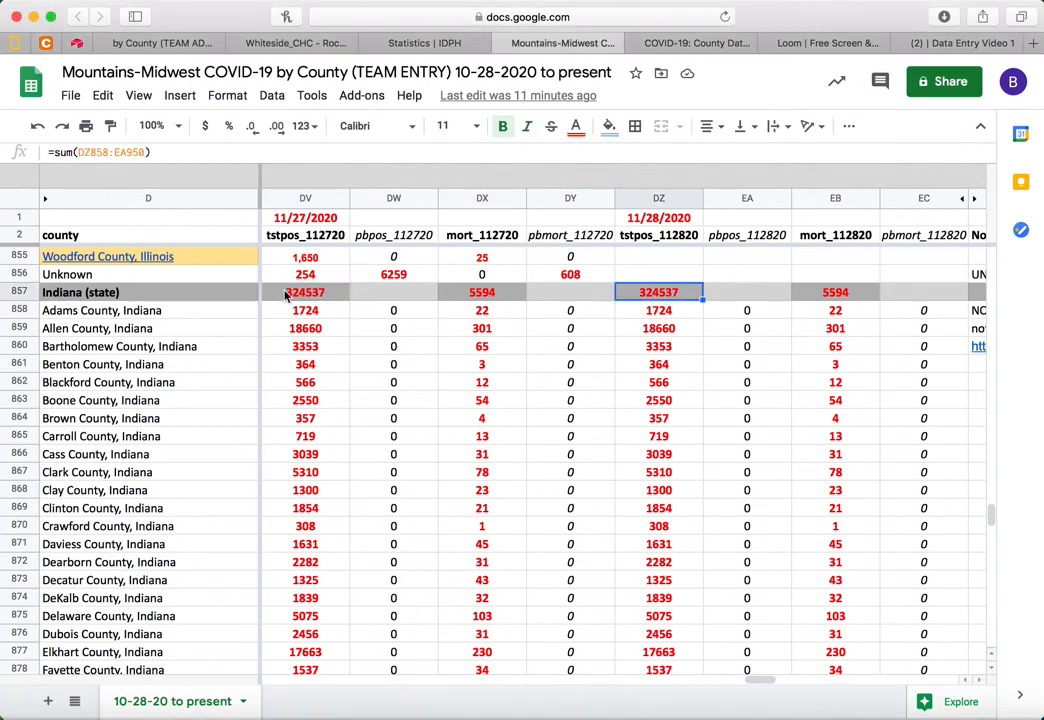
{"action": "key", "text": "Left"}
{"action": "key", "text": "Left"}
{"action": "key", "text": "Left"}
{"action": "key", "text": "Left"}
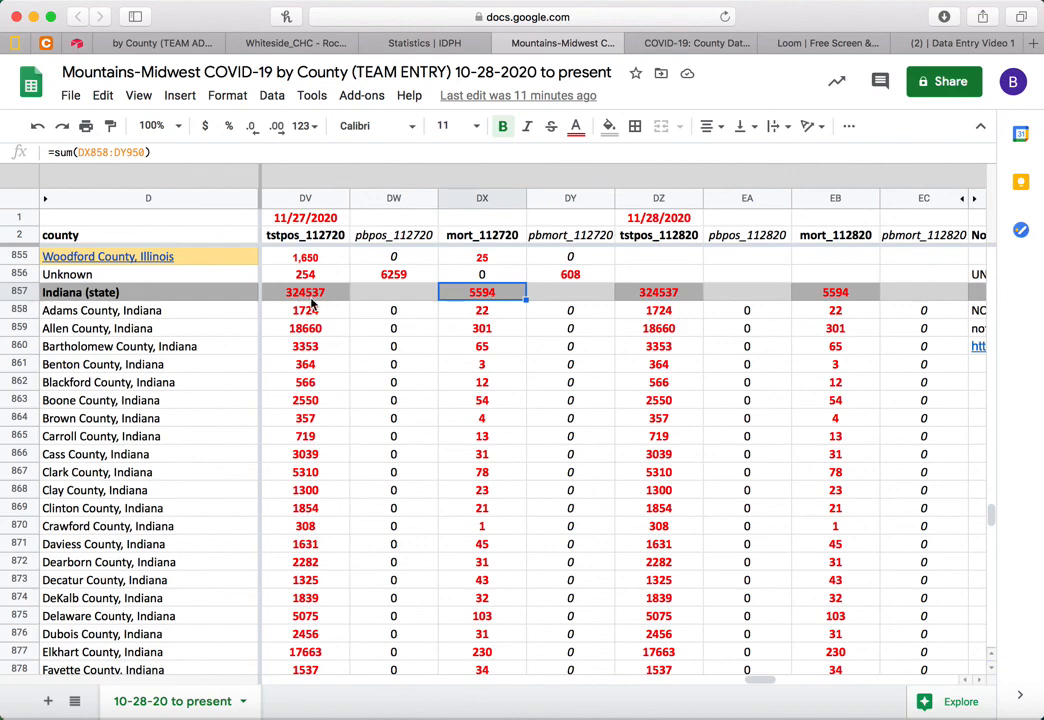